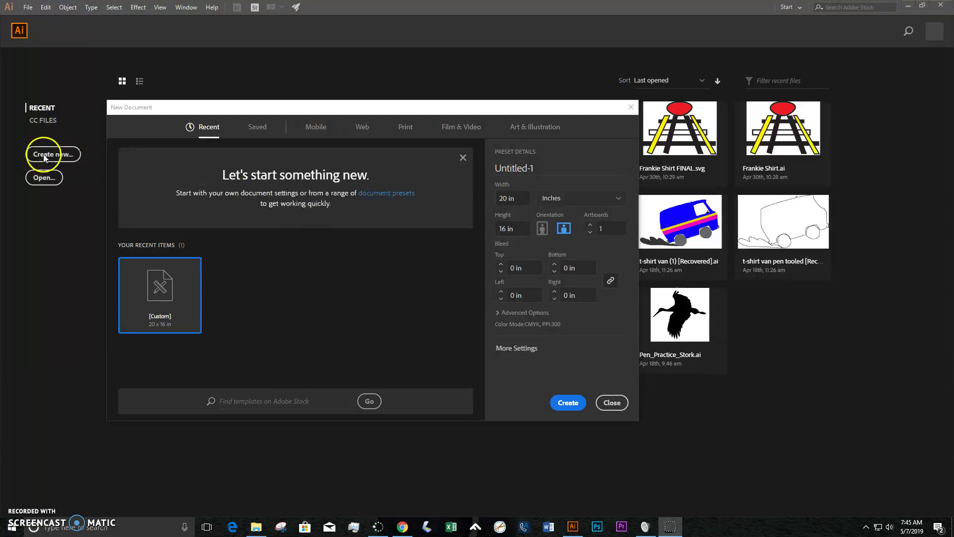
Create a new document from the Web-Large preset, 1920 x 1080 px.
left_click(274, 106)
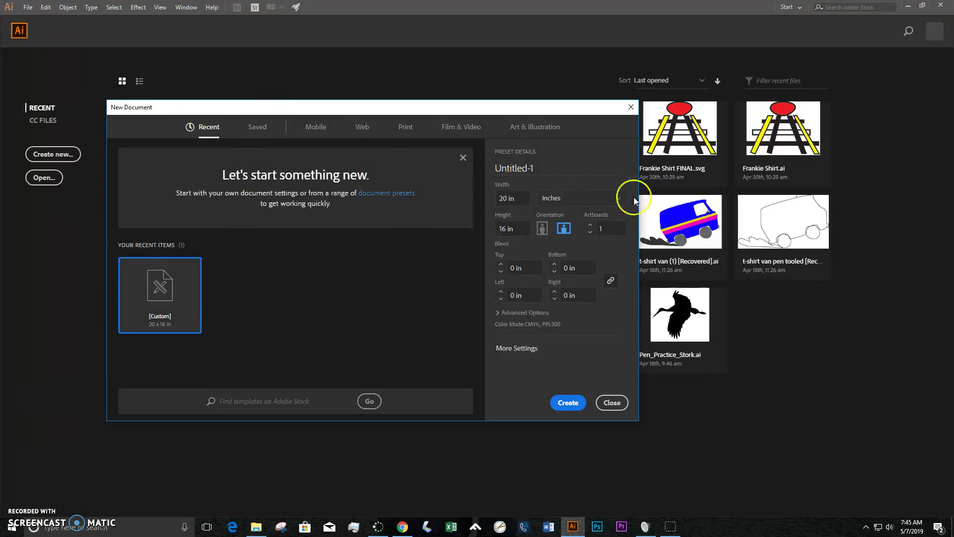
left_click(362, 127)
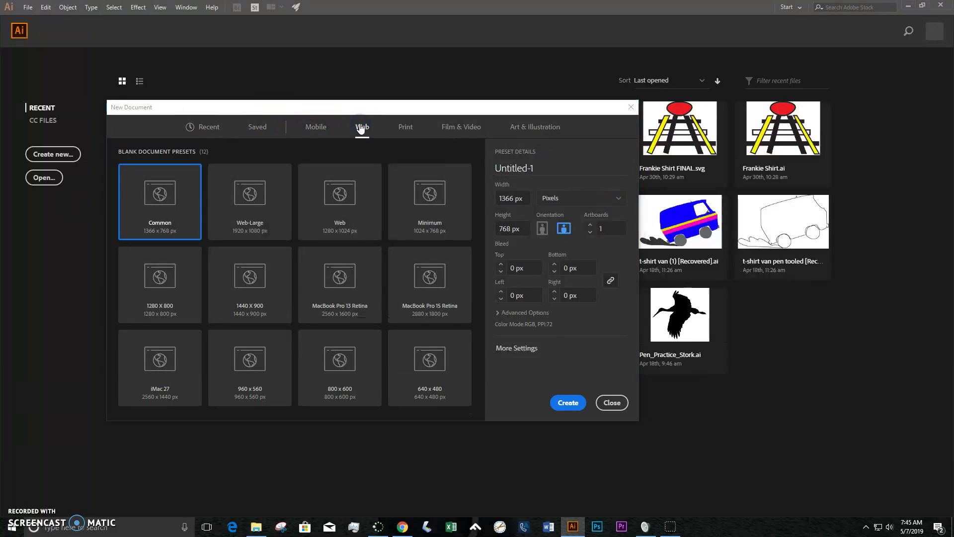
left_click(252, 218)
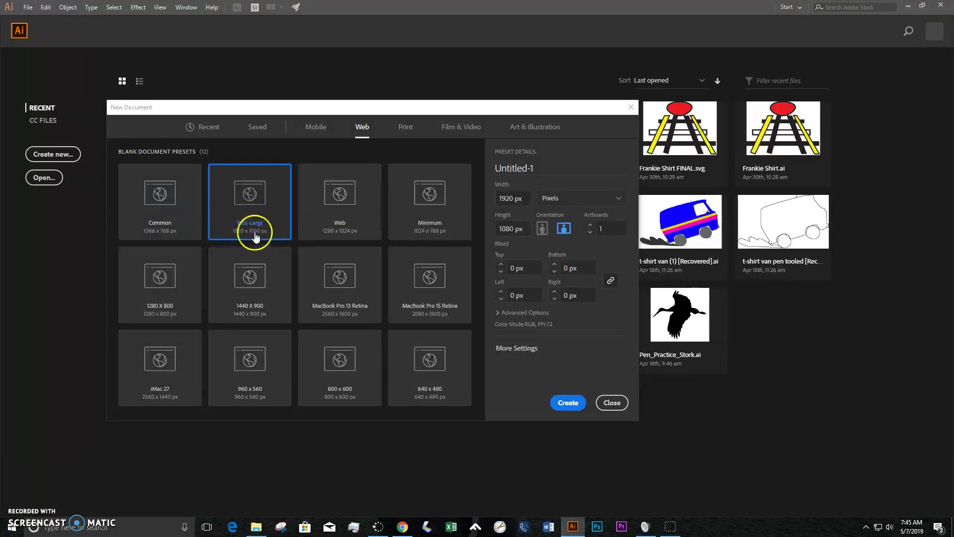
left_click(574, 402)
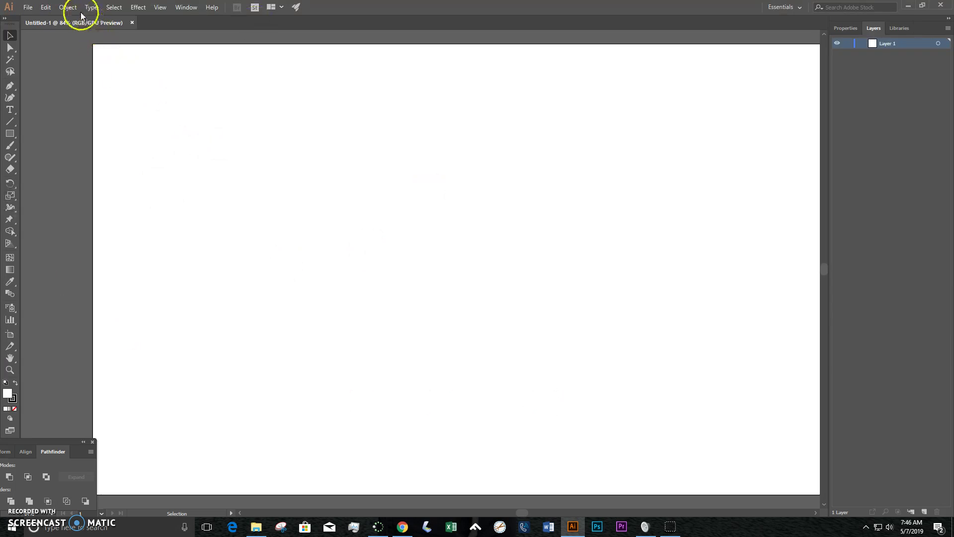
Show the grid and the rulers, and turn on Snap to Grid.
left_click(158, 8)
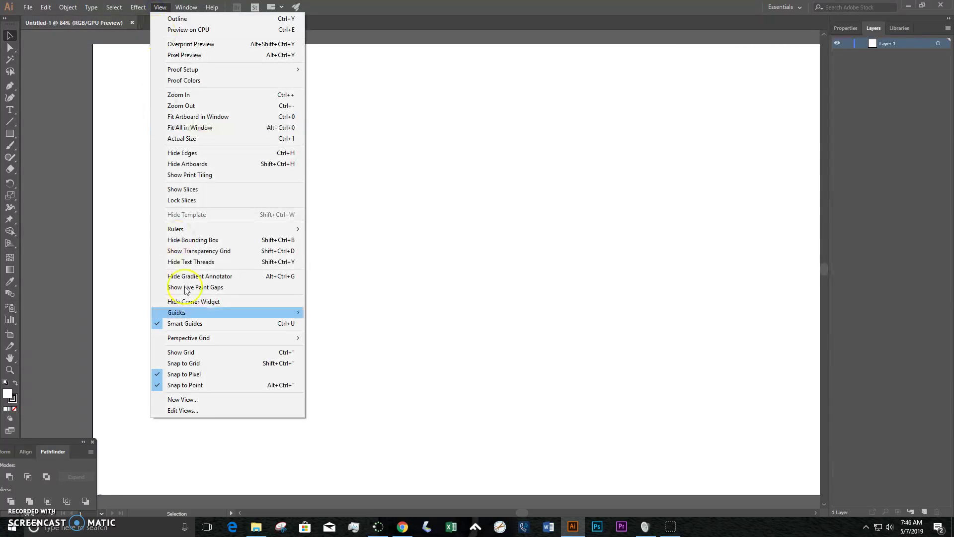
left_click(194, 355)
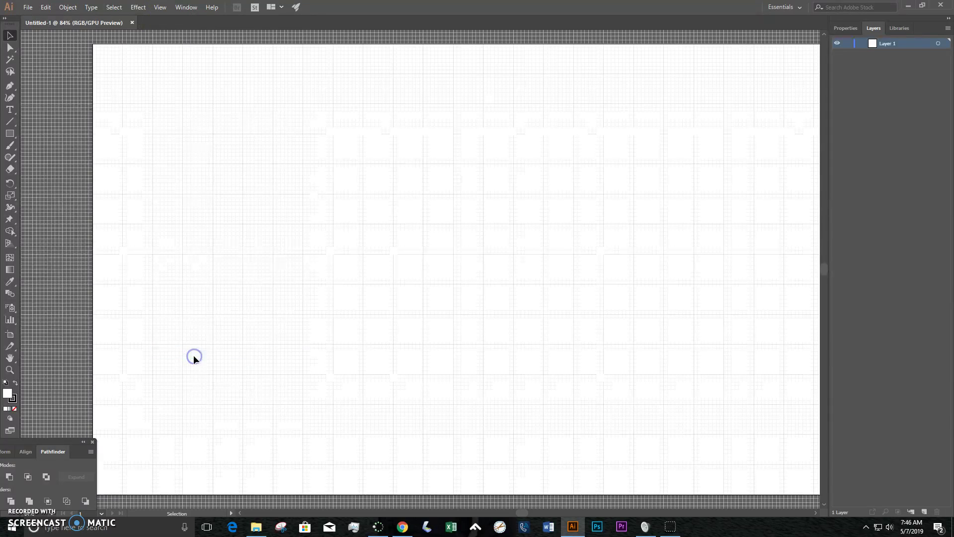
left_click(161, 8)
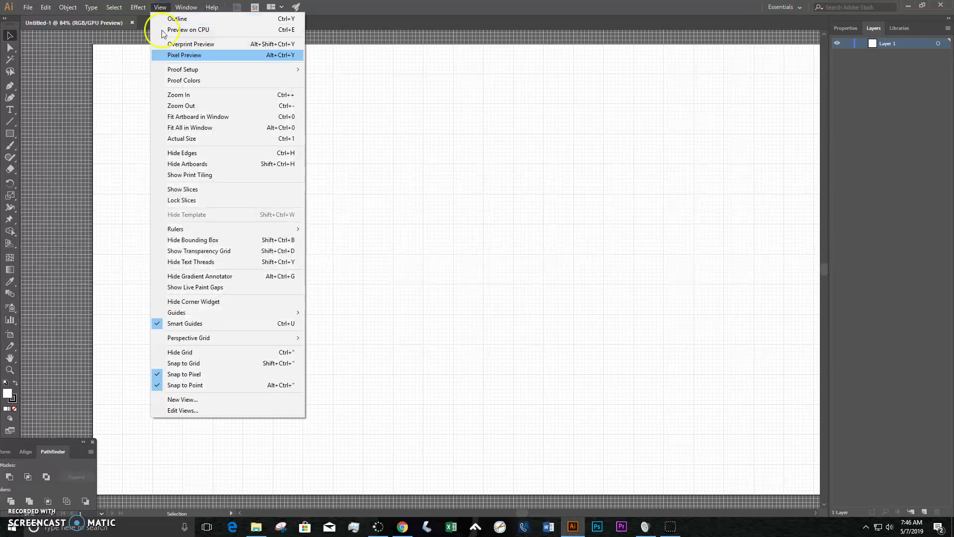
left_click(189, 365)
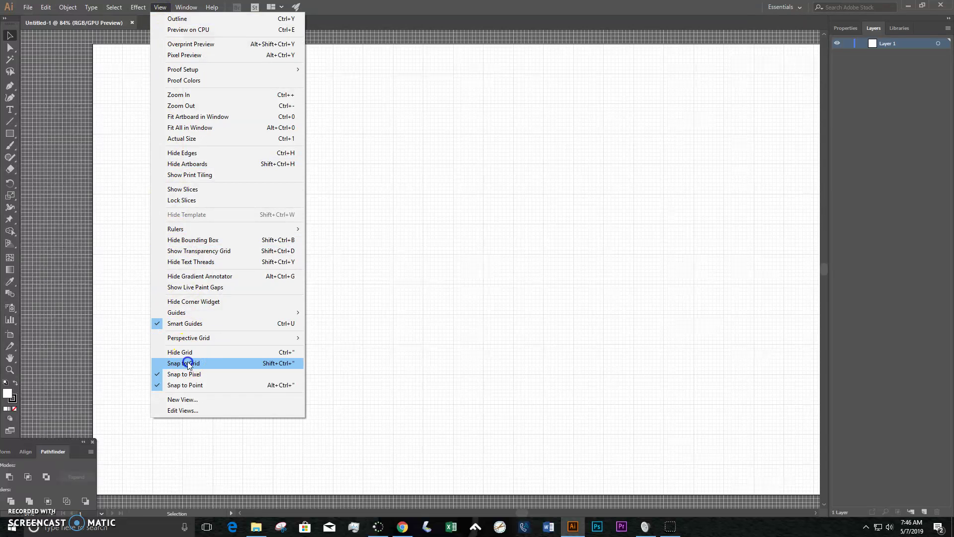
left_click(158, 9)
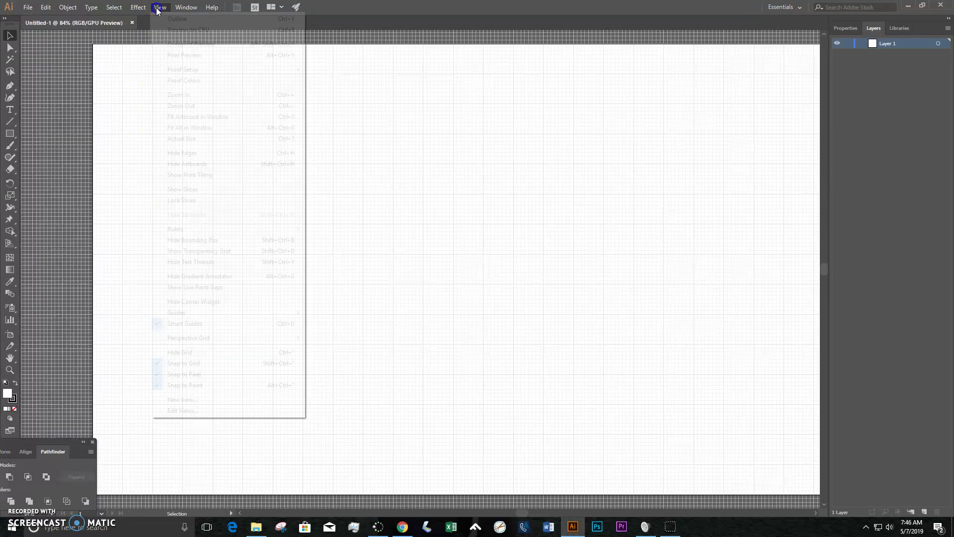
mouse_move(201, 230)
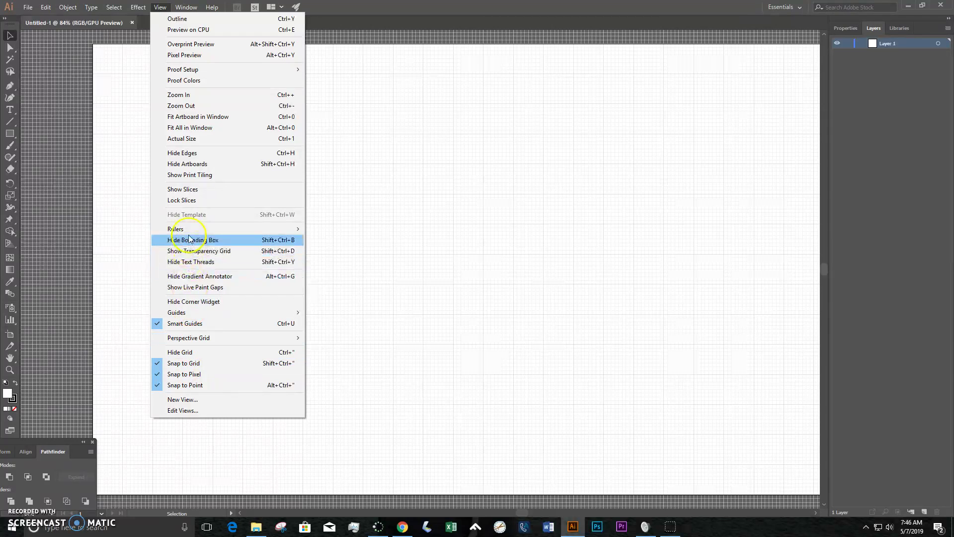
left_click(135, 231)
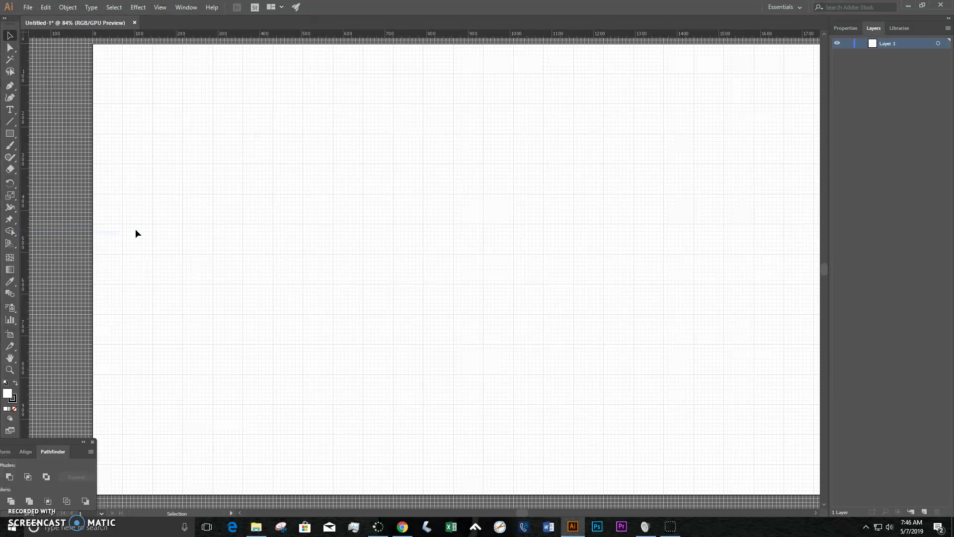
Close the floating Pathfinder panel and place ruler guides one grid square inside the artboard's top, left and right edges.
key("ctrl+minus")
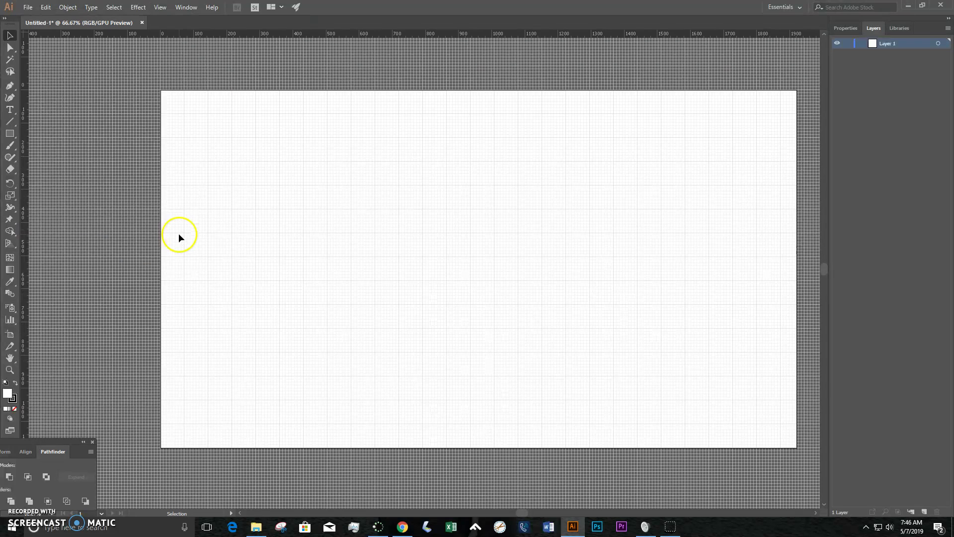
key("ctrl+0")
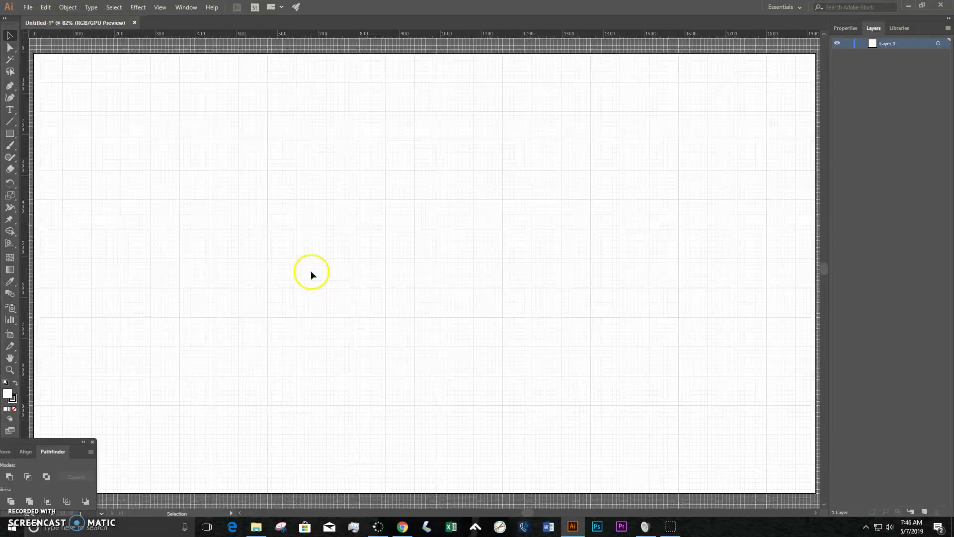
left_click(92, 442)
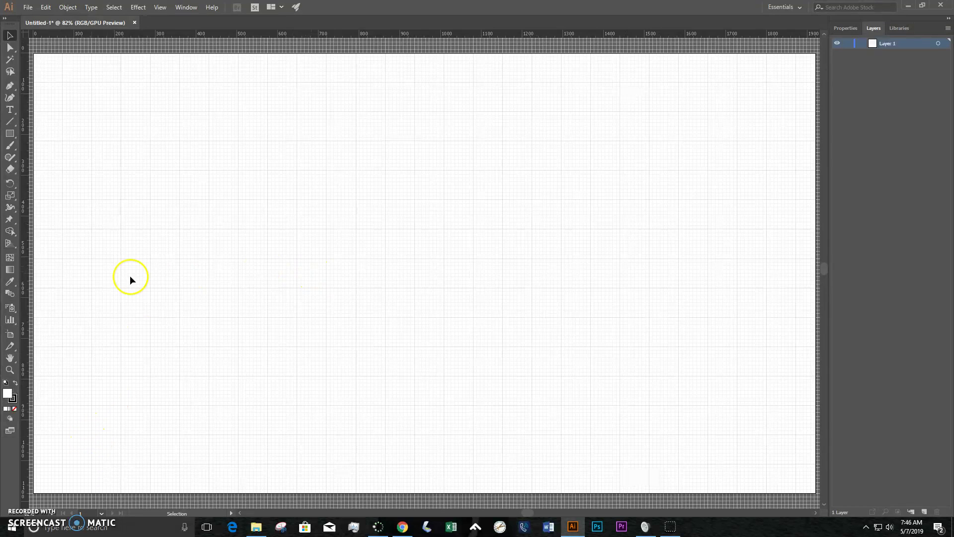
left_click_drag(353, 33, 352, 83)
left_click_drag(20, 166, 786, 161)
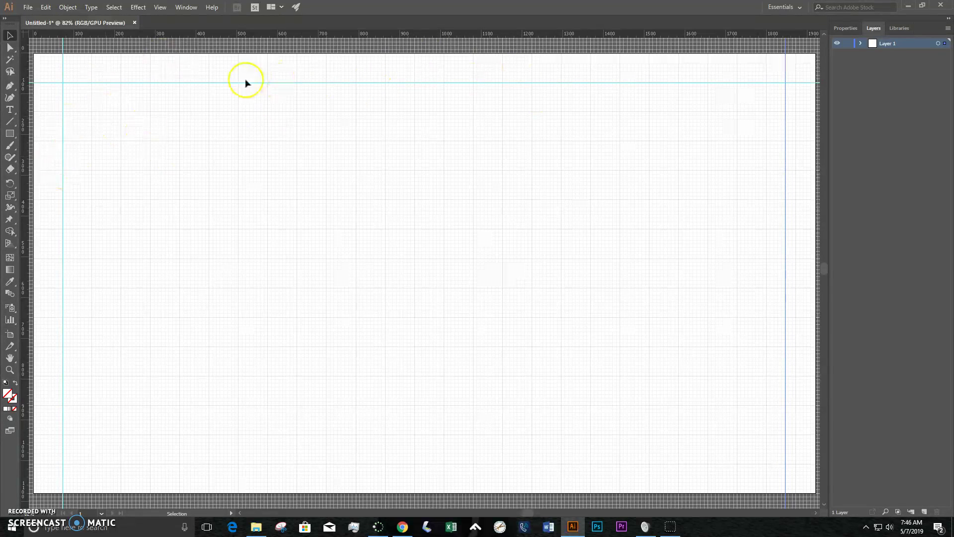
Add navigation bar guides: horizontal at about 144 and 189 px, vertical at about 216, 360, 504 and 648 px.
left_click_drag(218, 33, 207, 110)
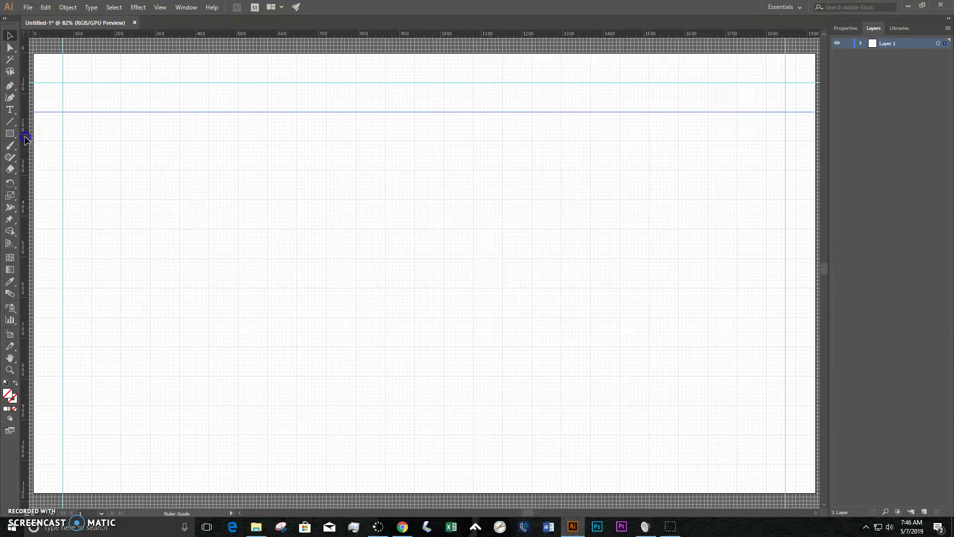
left_click_drag(27, 139, 120, 151)
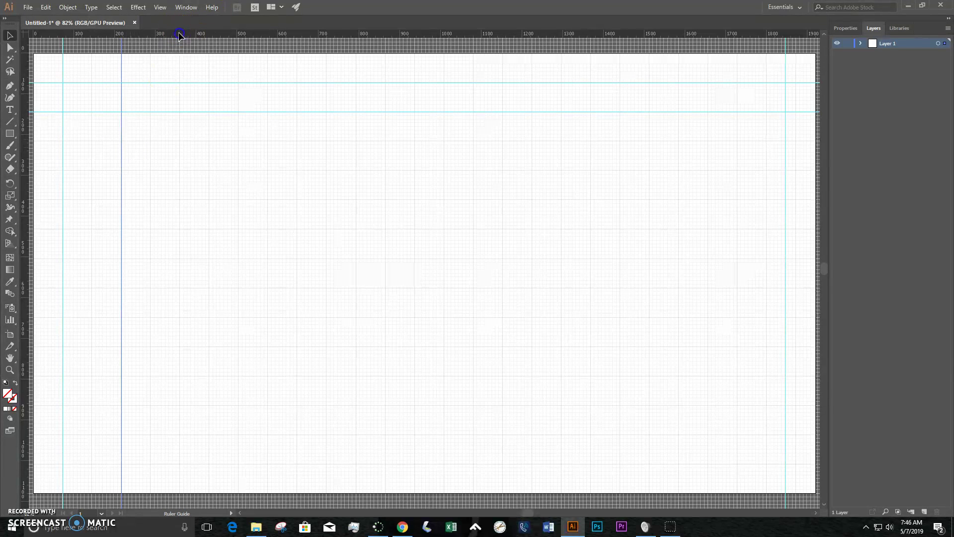
left_click_drag(183, 44, 178, 131)
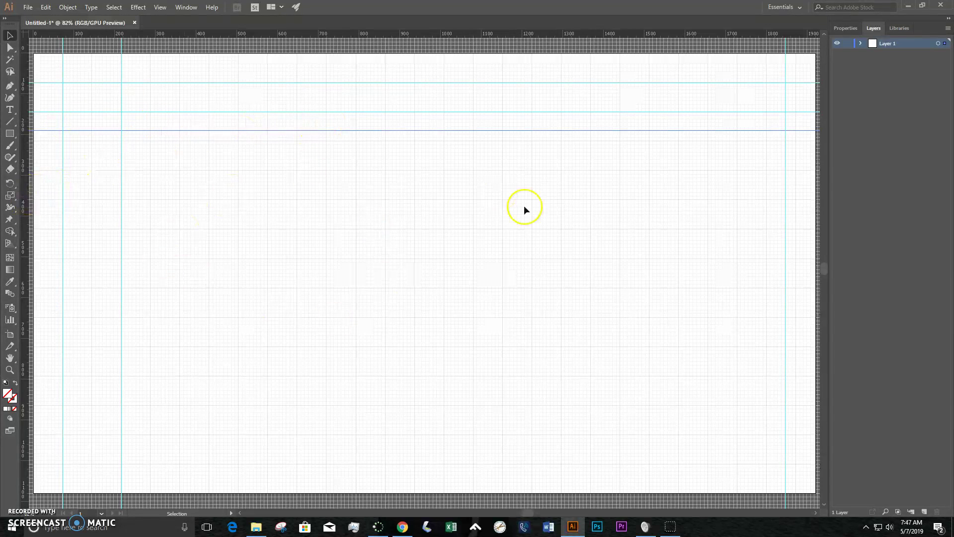
left_click_drag(22, 232, 179, 214)
left_click_drag(23, 209, 239, 189)
left_click_drag(25, 181, 296, 180)
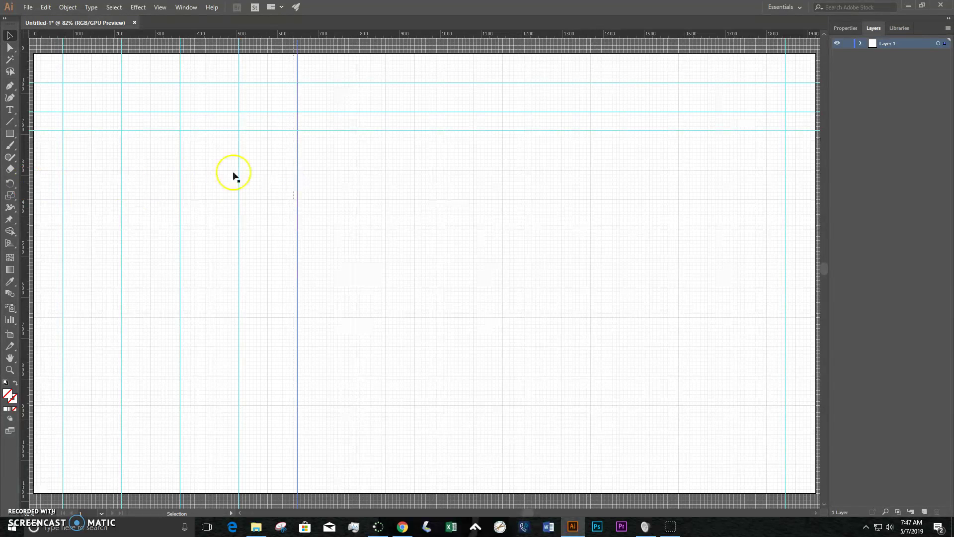
Rename the layer holding the guides as Guides and lock it.
type("Guides")
key("Return")
left_click(803, 73)
left_click(862, 86)
left_click(850, 44)
Add a new layer above Guides and name it NavBar.
left_click(925, 510)
double_click(890, 43)
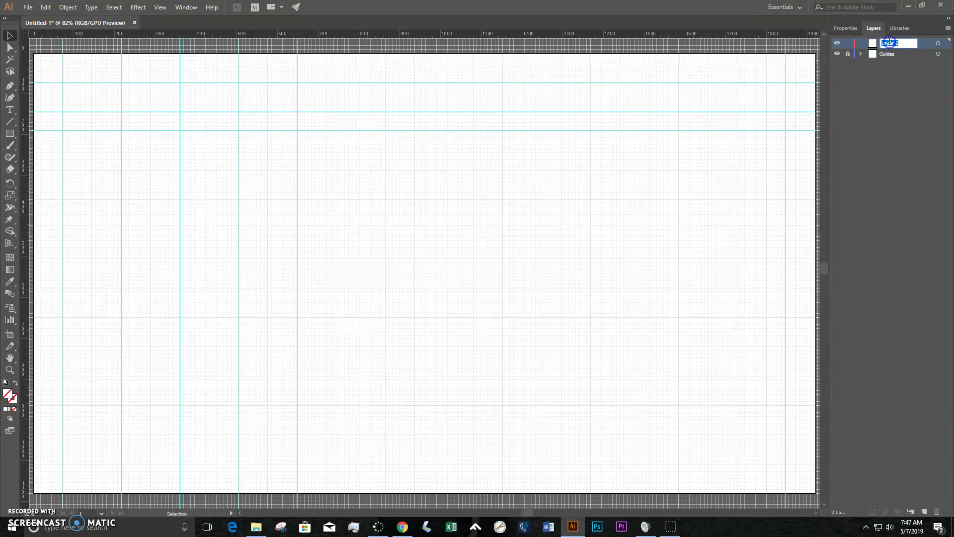
type("NavBar")
key("Return")
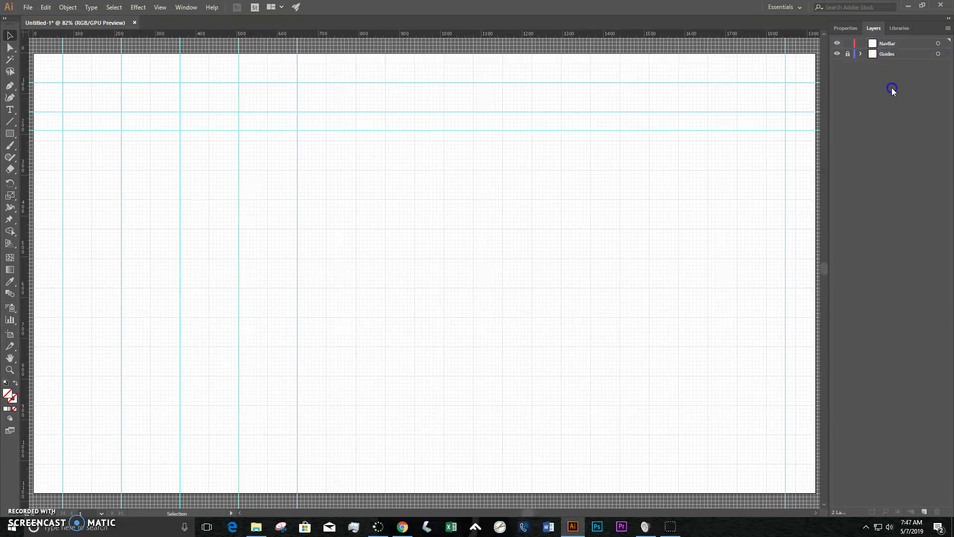
Create a 144 x 45 px area text box in the first navigation bar cell, reading Home.
left_click(10, 111)
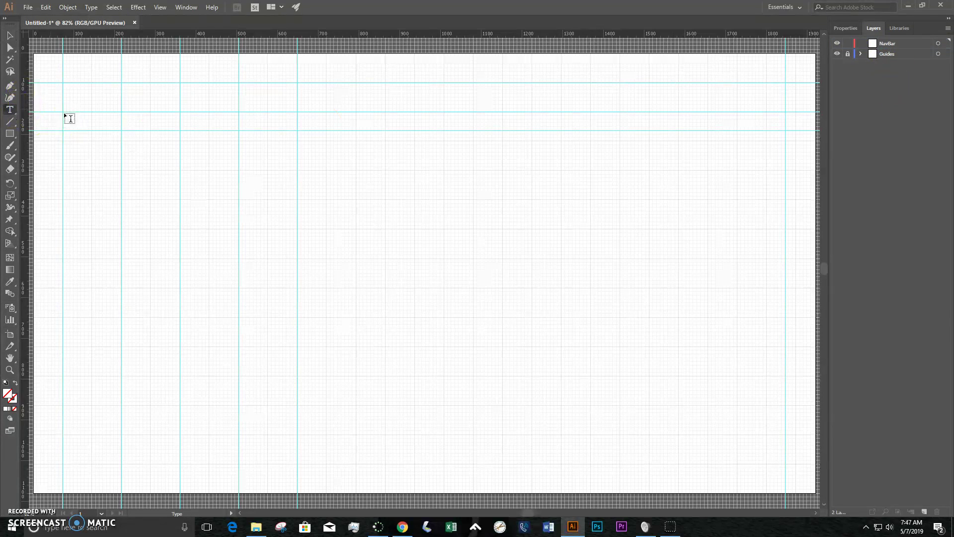
left_click_drag(63, 114, 122, 129)
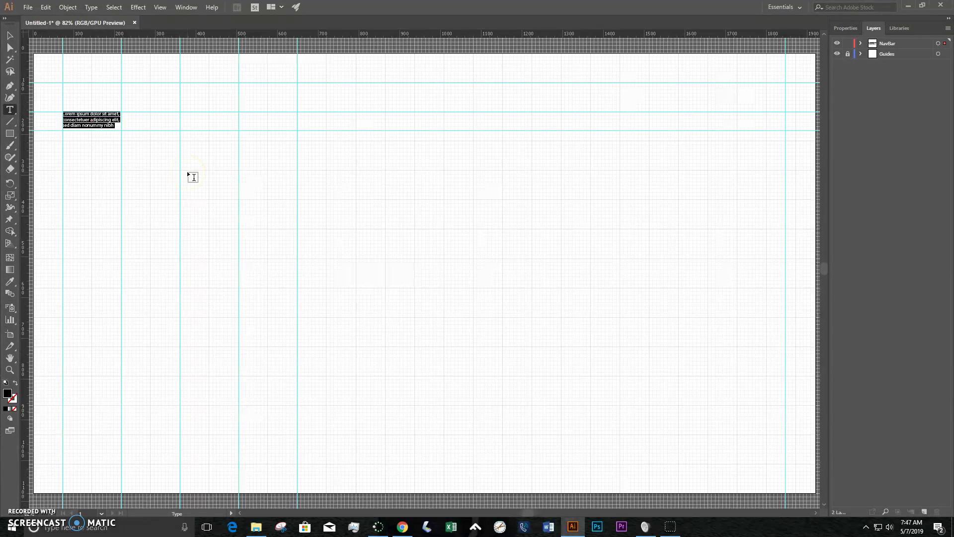
key("BackSpace")
type("Home")
Set the Home text to 34 pt and centre-align it.
key("ctrl+a")
left_click(838, 28)
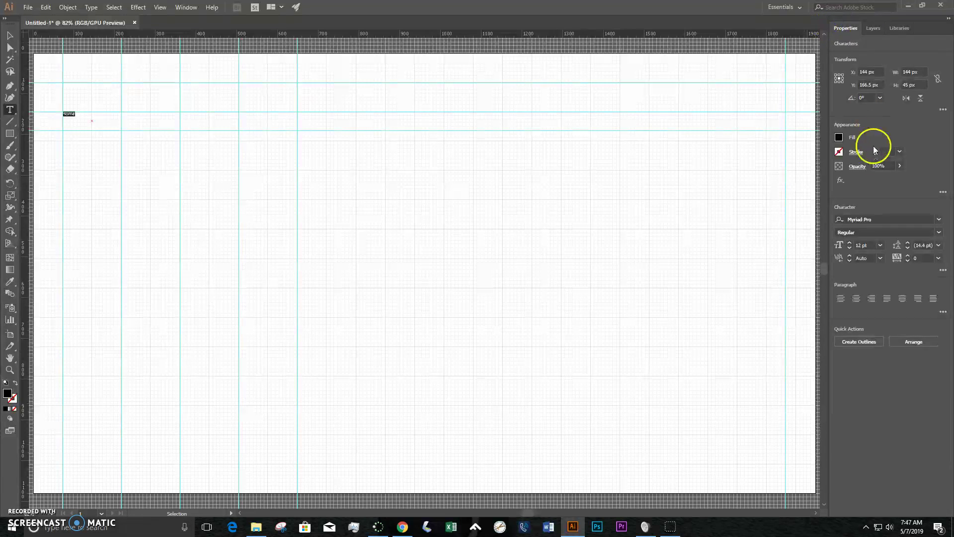
left_click(850, 244)
left_click(850, 243)
left_click(850, 243)
left_click(850, 244)
left_click(850, 243)
left_click(857, 300)
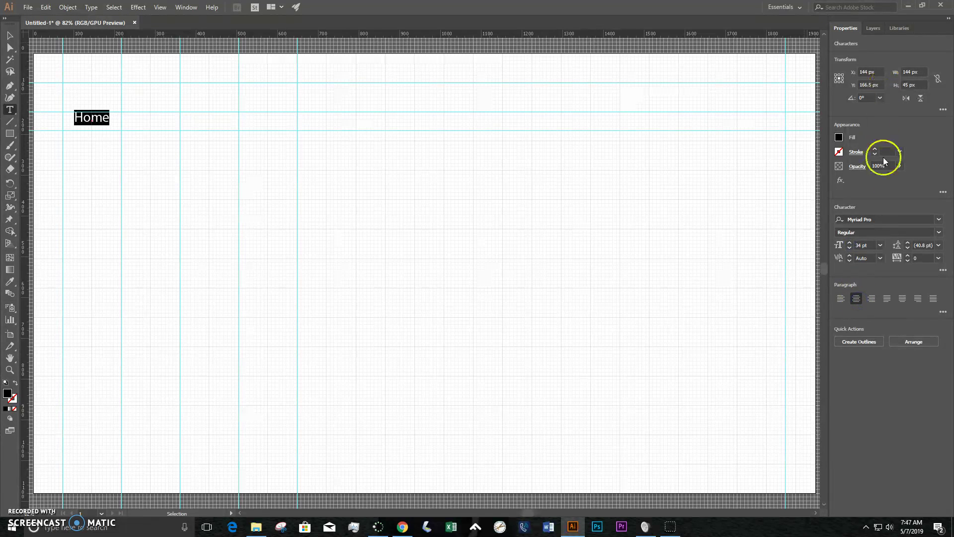
Change the Home text's font to Arial Narrow Bold.
left_click(918, 219)
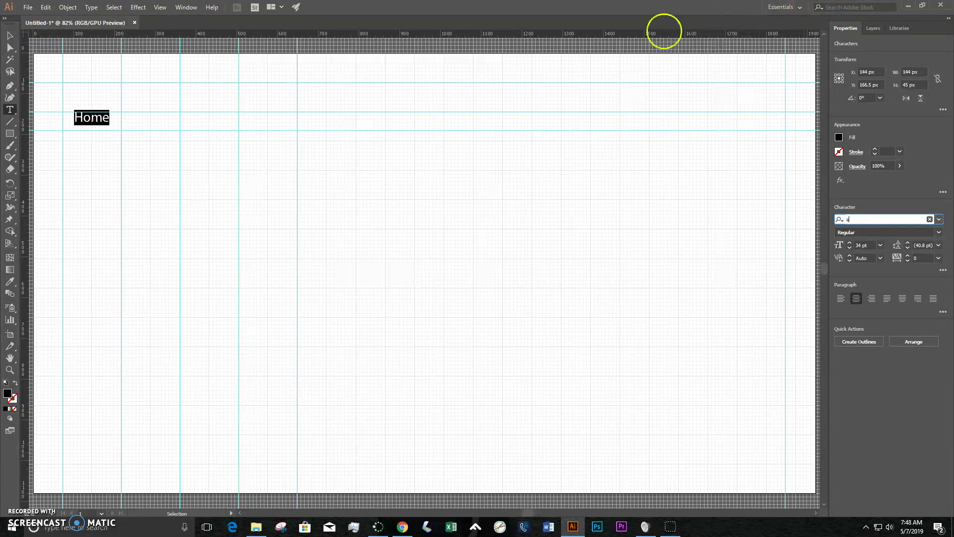
type("rial")
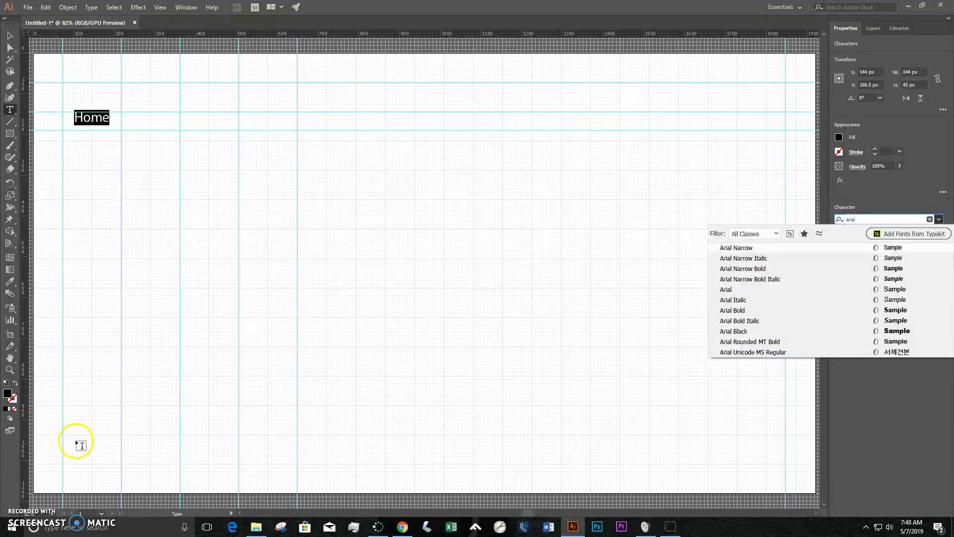
key("Down")
key("Down")
key("Return")
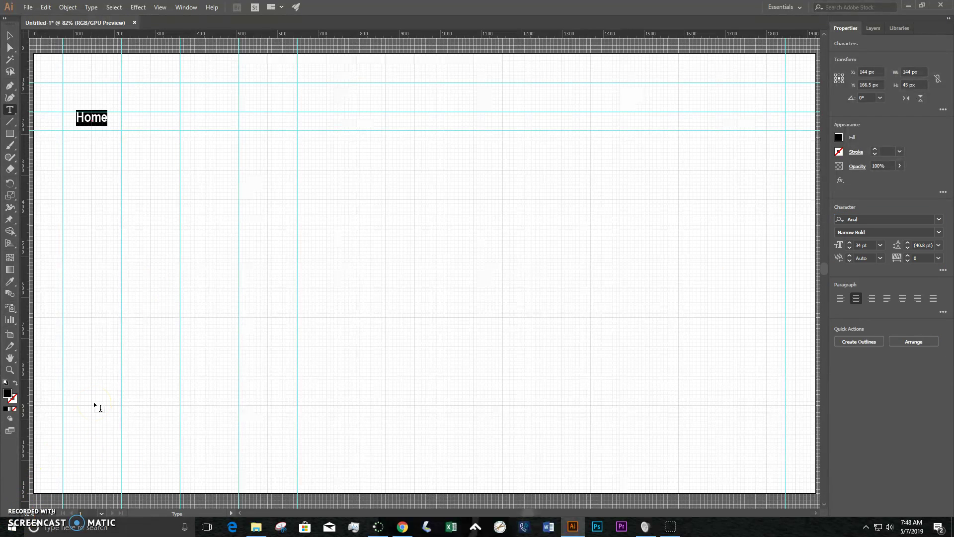
Duplicate the Home text box into the second navigation cell and change the copy's text to About.
left_click(10, 36)
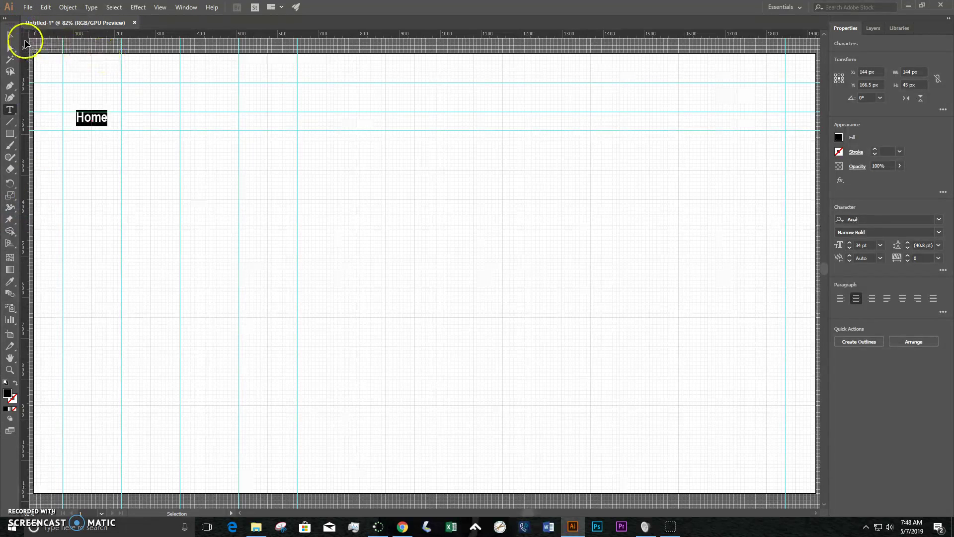
left_click(10, 35)
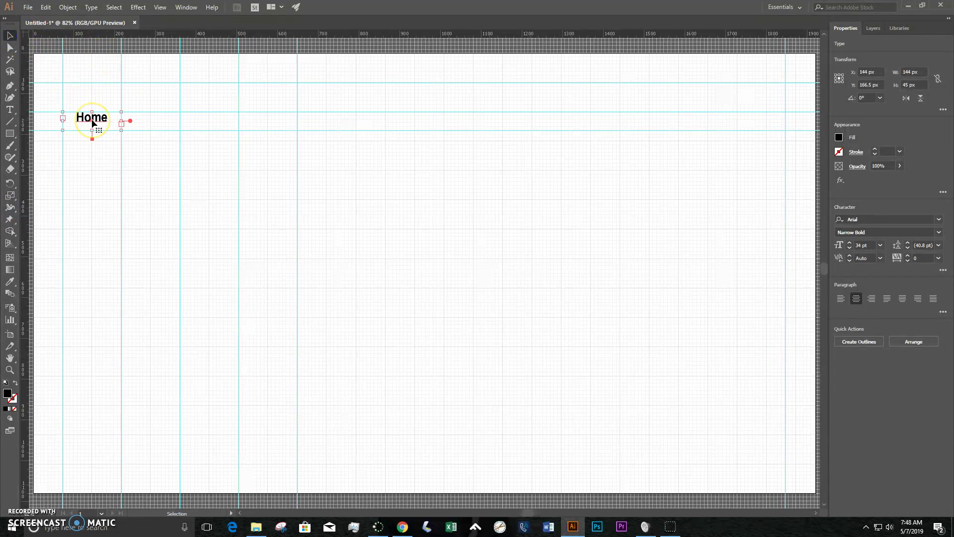
left_click_drag(92, 122, 151, 129, "alt")
double_click(157, 118)
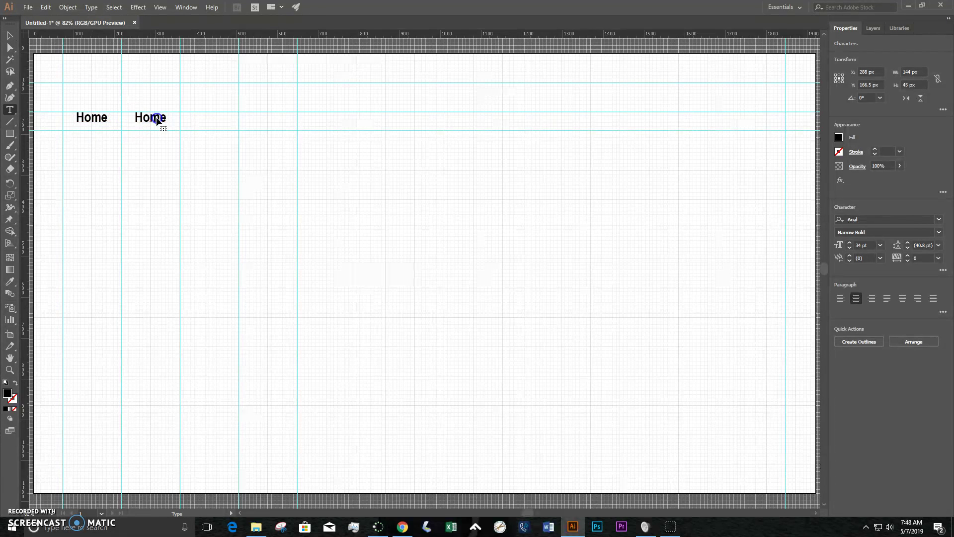
double_click(156, 117)
type("About")
Duplicate the About text box into the third navigation cell and change the copy's text to Contact.
left_click(11, 34)
left_click_drag(148, 118, 207, 120, "alt")
key("t")
double_click(215, 118)
type("Contact")
Duplicate the Contact text box into the fourth navigation cell and change the copy's text to Gallery.
left_click(10, 36)
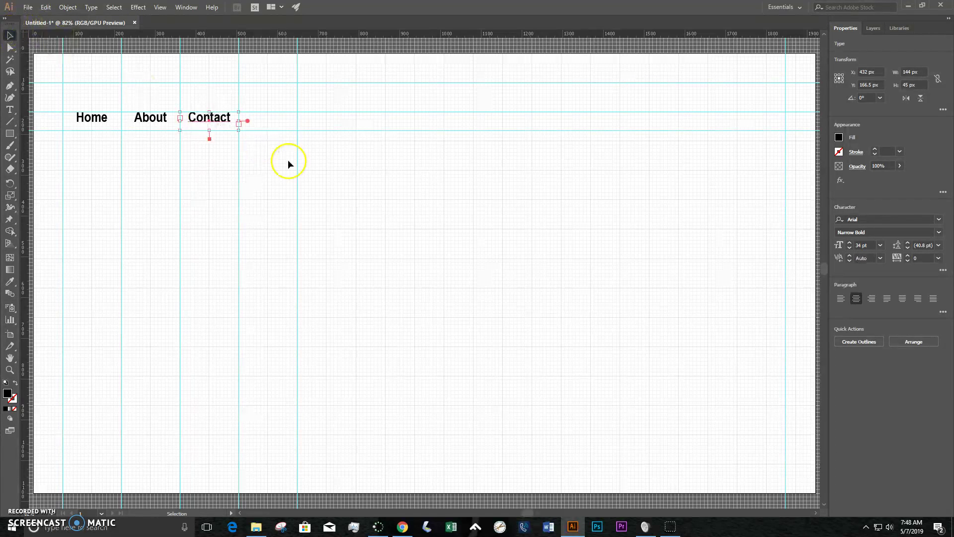
left_click_drag(216, 123, 277, 125, "alt")
key("t")
double_click(276, 120)
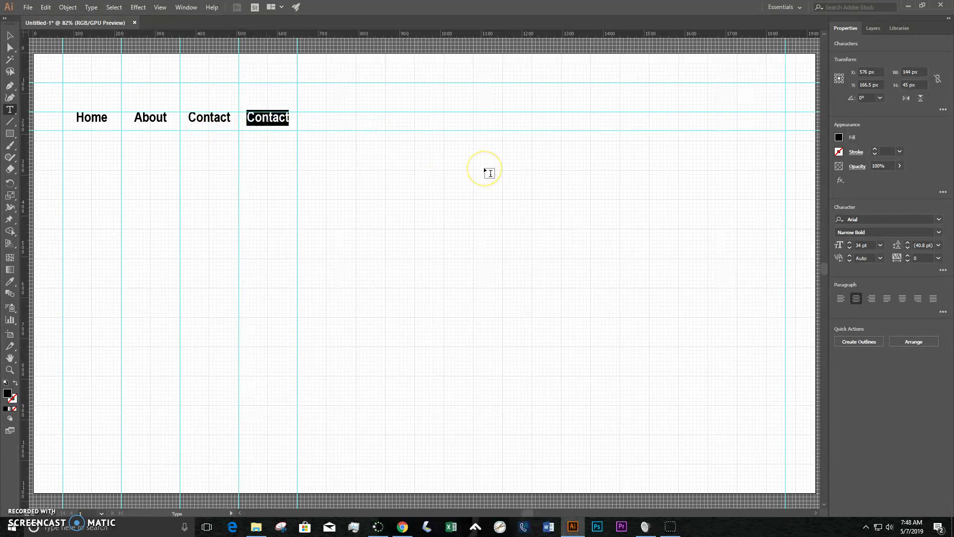
type("Gallery")
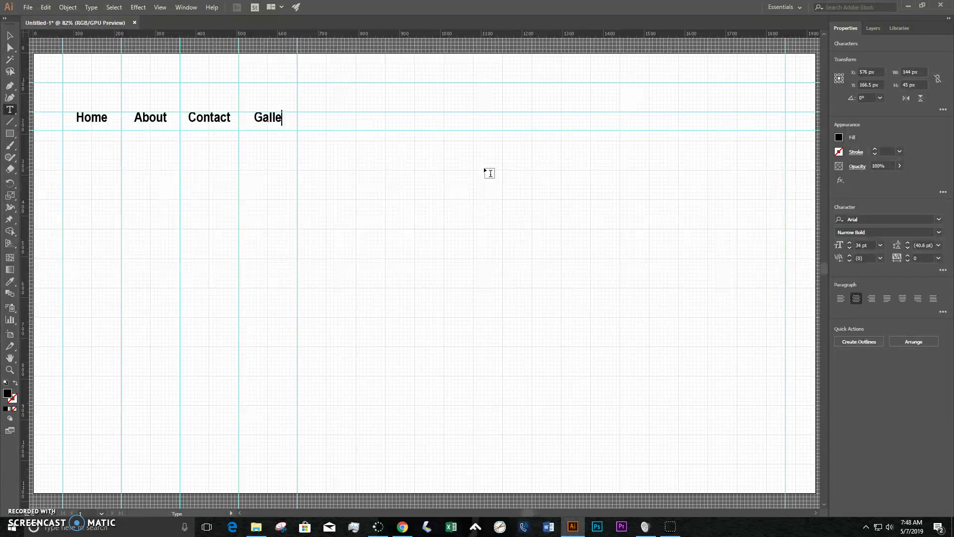
key("Escape")
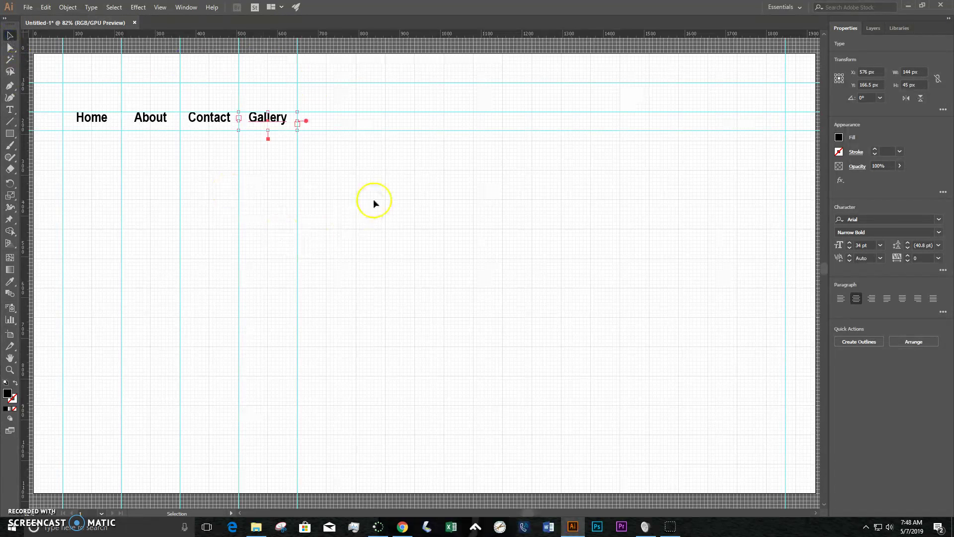
Move the Home, About, Contact and Gallery text boxes together down to Y 175.5 px.
left_click(320, 147)
left_click_drag(352, 156, 55, 87)
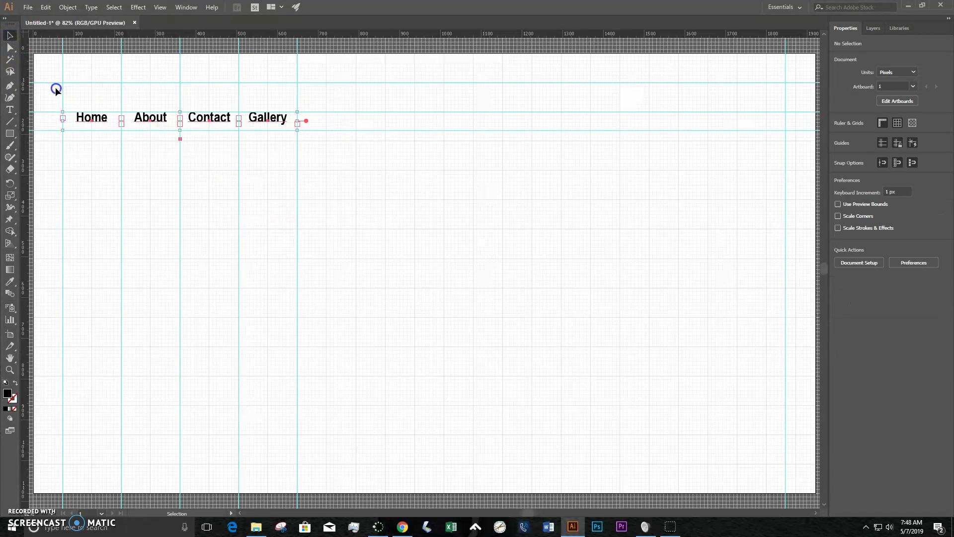
key("shift+Down")
key("shift+Down")
key("shift+Up")
left_click(60, 89)
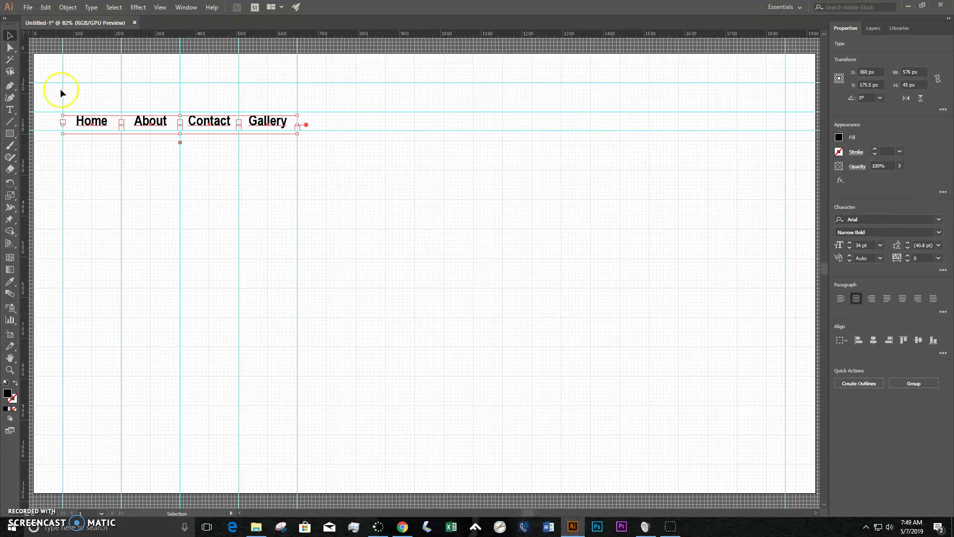
left_click(505, 340)
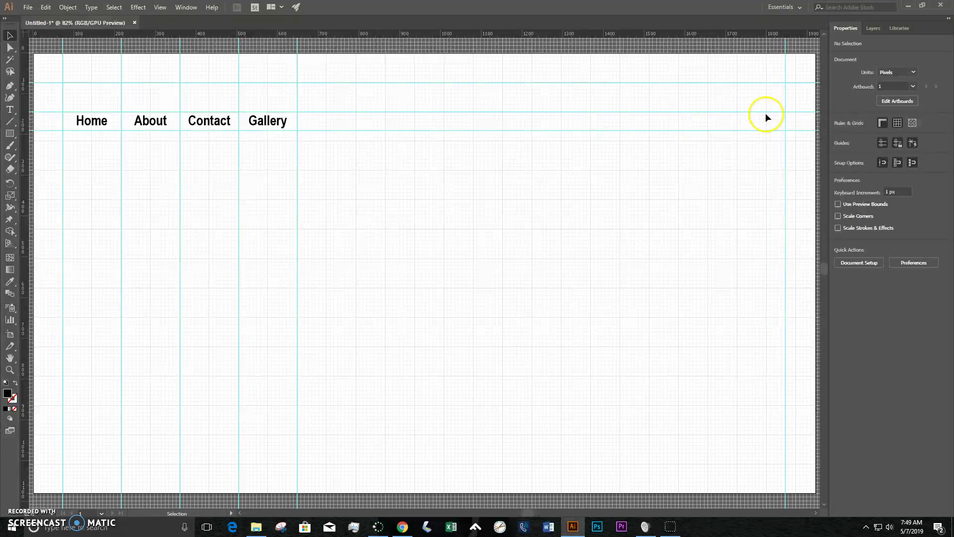
Duplicate the NavBar layer and rename the copy Rollover.
left_click(874, 33)
left_click(837, 44)
left_click(837, 45)
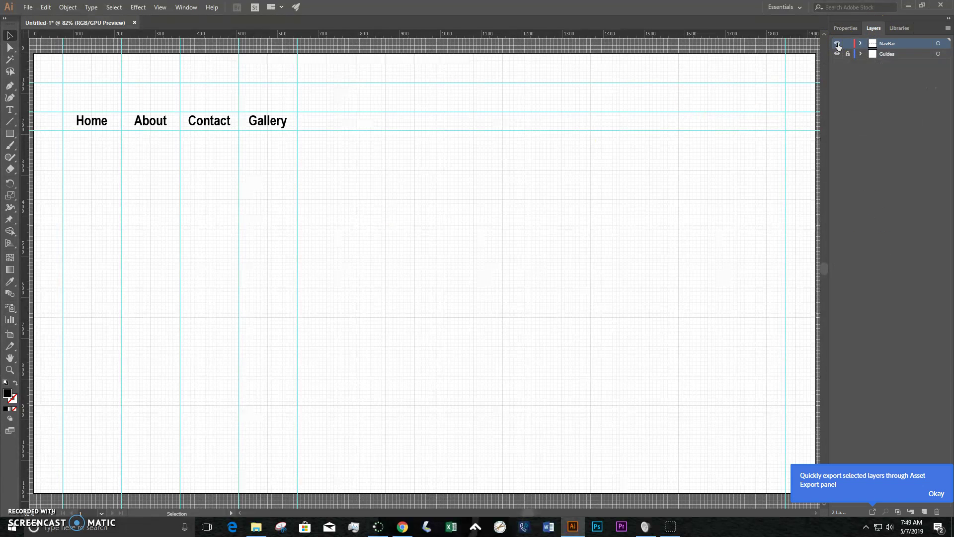
left_click(849, 47)
left_click(909, 44)
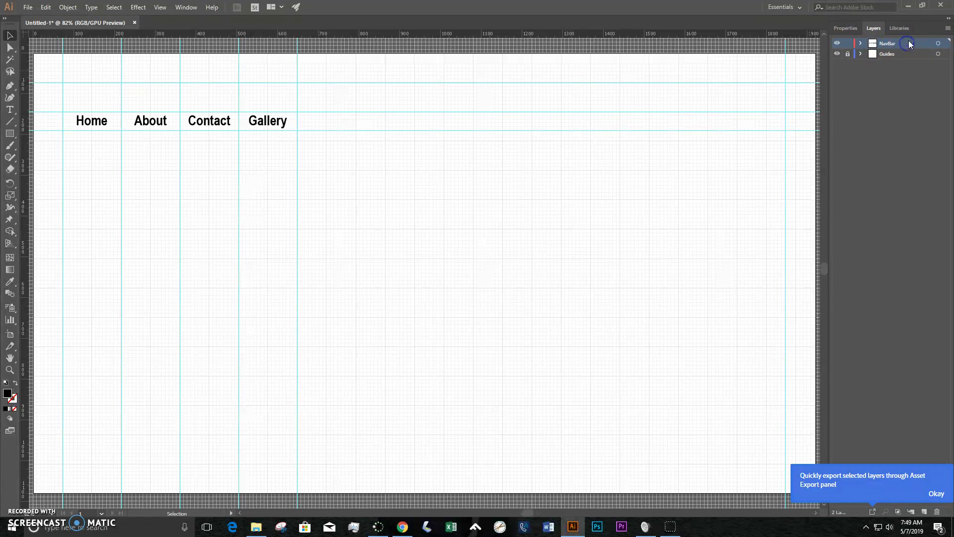
left_click(947, 30)
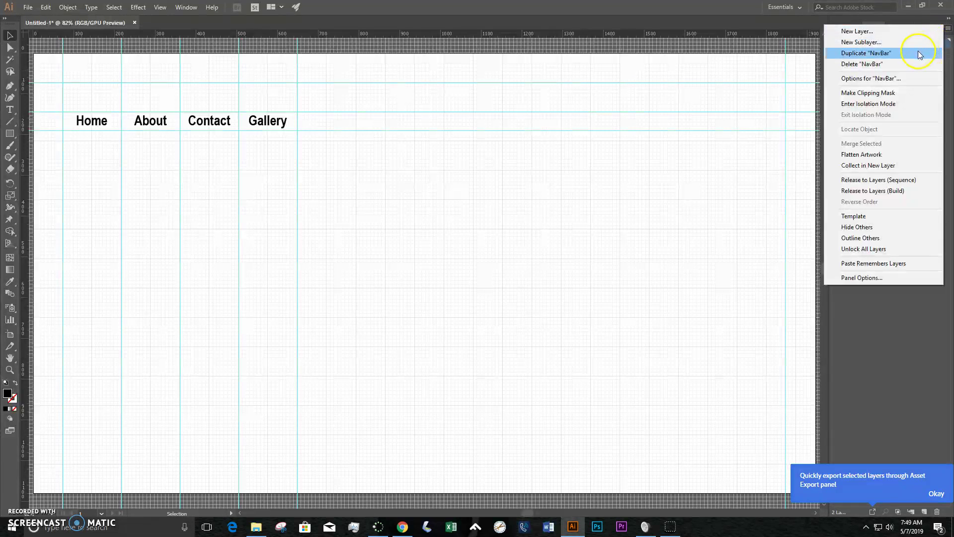
double_click(894, 43)
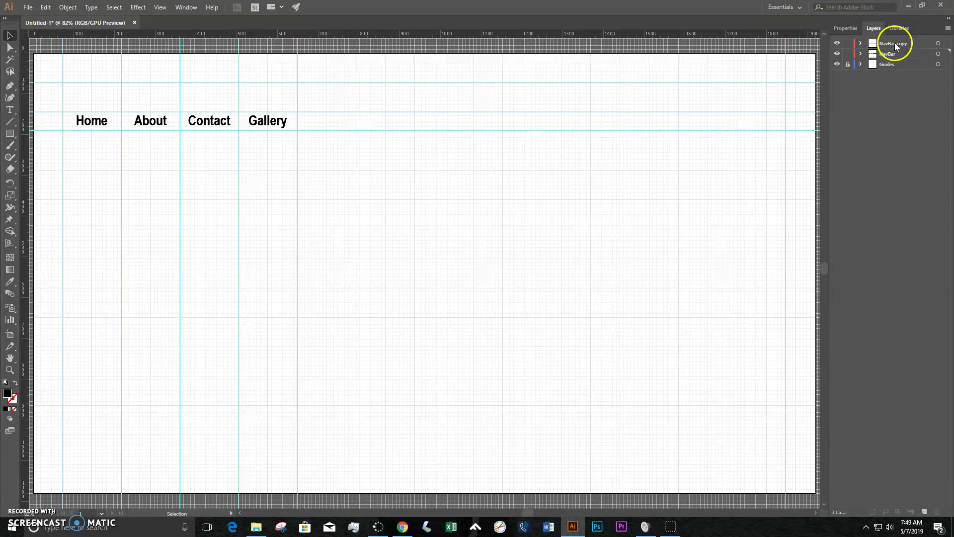
type("R")
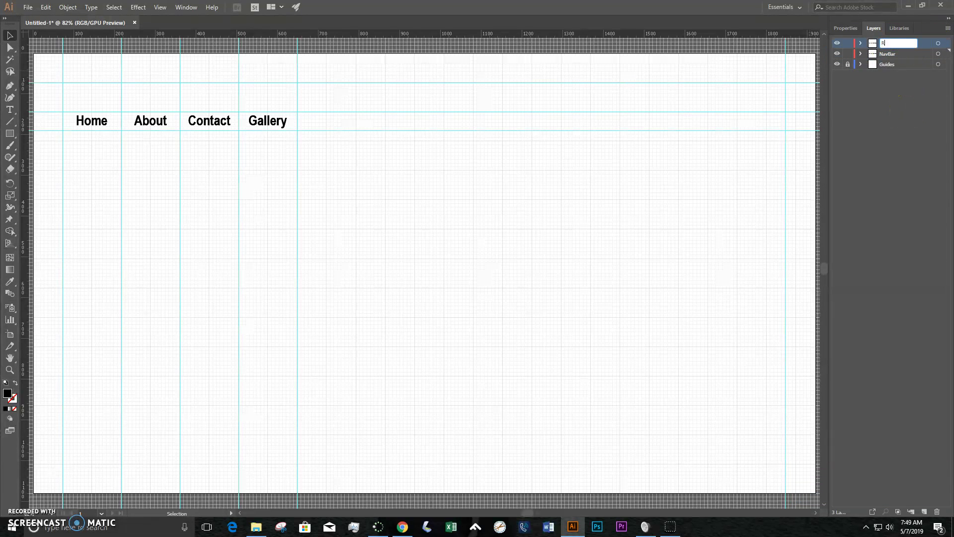
type("ollover")
key("Return")
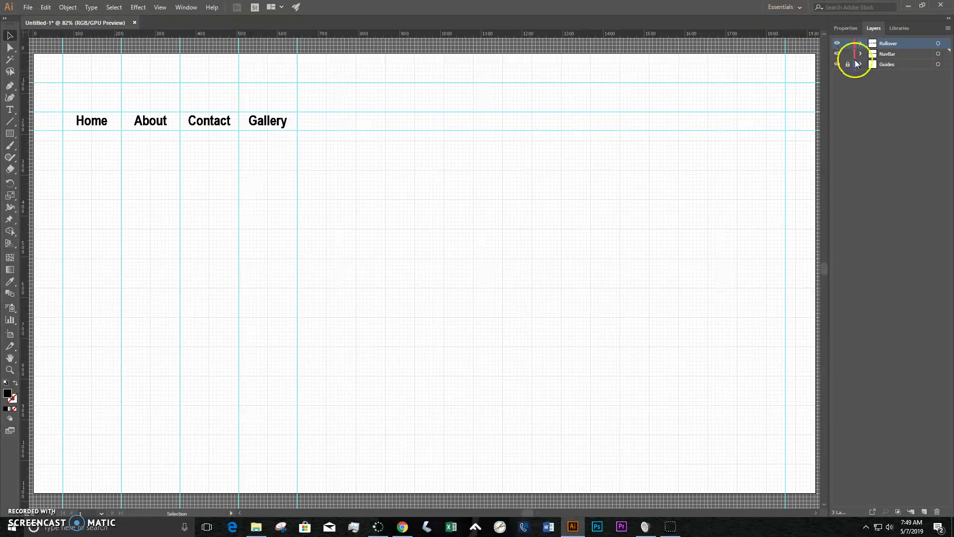
Toggle the Rollover and NavBar layers' visibility to check both copies, and lock the NavBar layer.
left_click(837, 44)
left_click(838, 45)
left_click(839, 45)
left_click(838, 54)
left_click(838, 53)
left_click(839, 53)
left_click(838, 44)
left_click(848, 54)
Set the fill of all four navigation texts on the Rollover layer to cyan.
left_click(946, 44)
left_click_drag(390, 182, 48, 71)
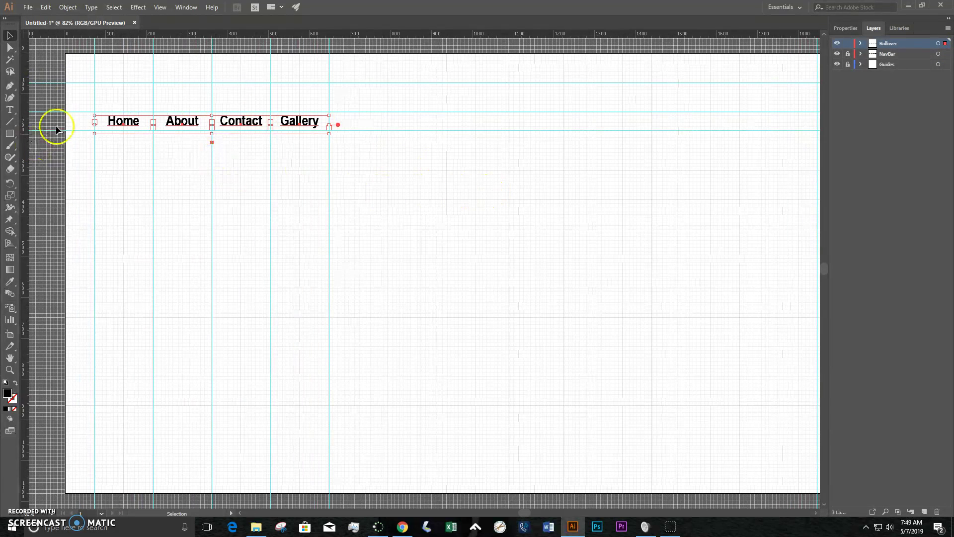
left_click(844, 27)
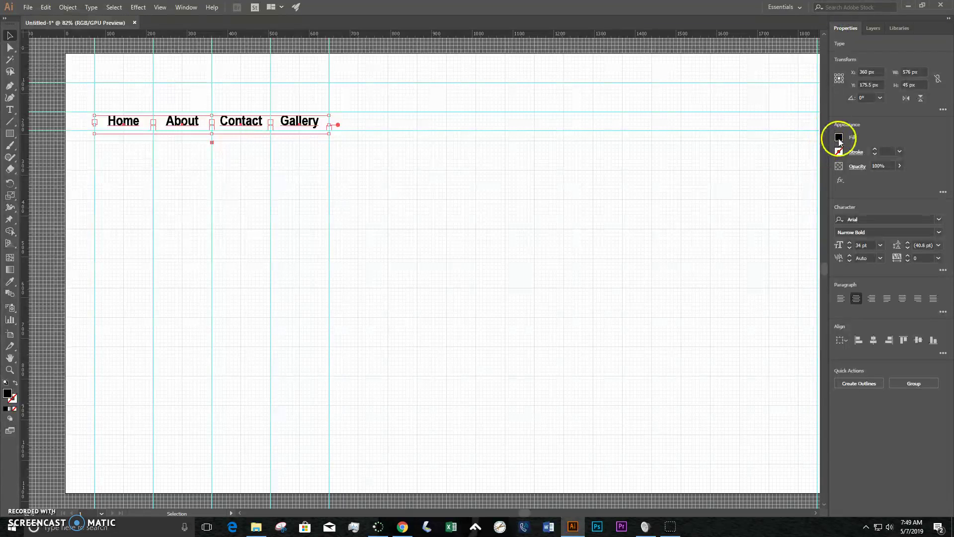
left_click(839, 138)
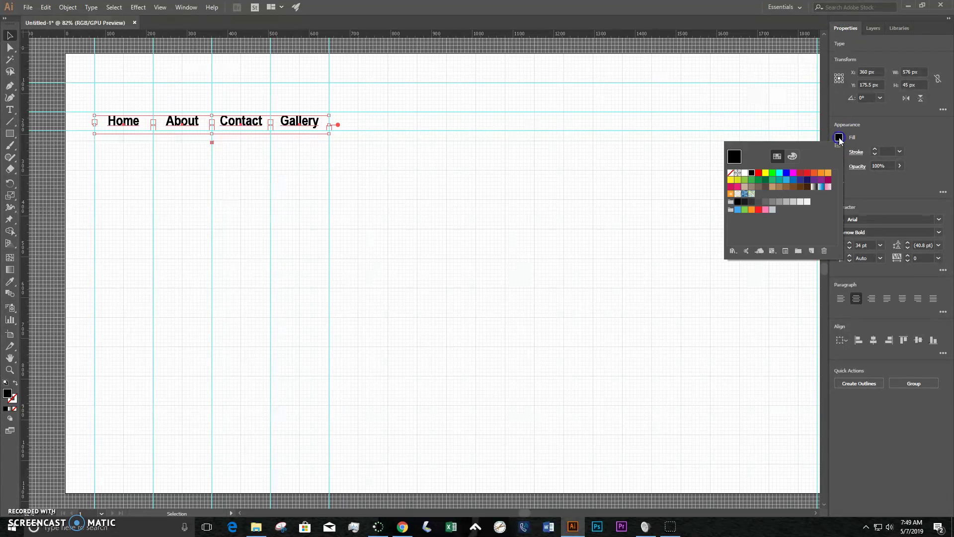
left_click(781, 176)
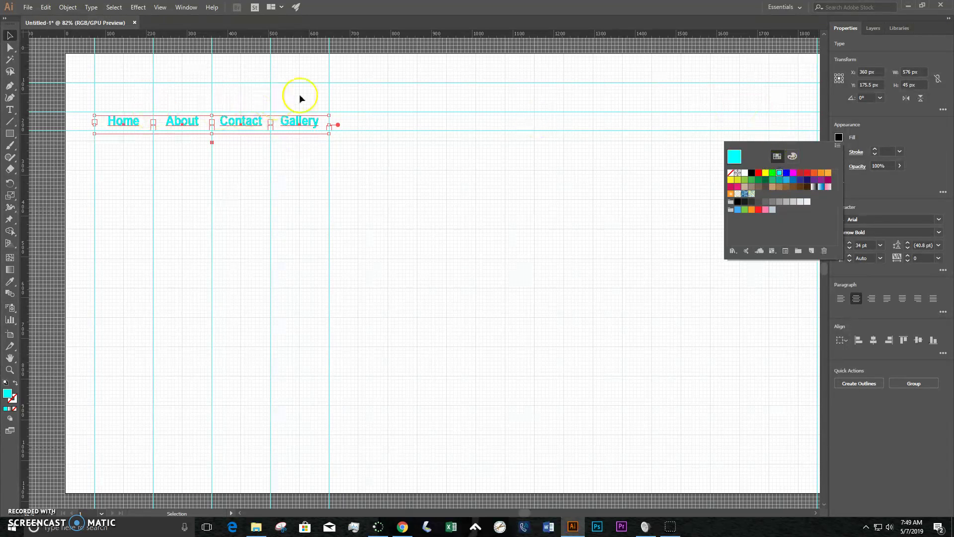
left_click(723, 85)
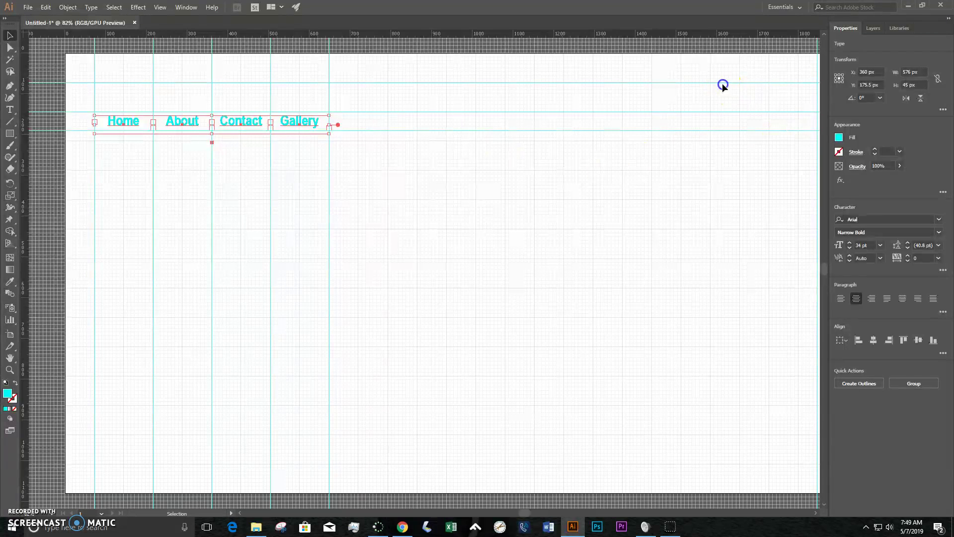
Apply a Drop Shadow to the Rollover layer's four texts with Multiply mode, 75% opacity, 7 px X and Y offsets and 5 px blur.
left_click(878, 27)
left_click(837, 44)
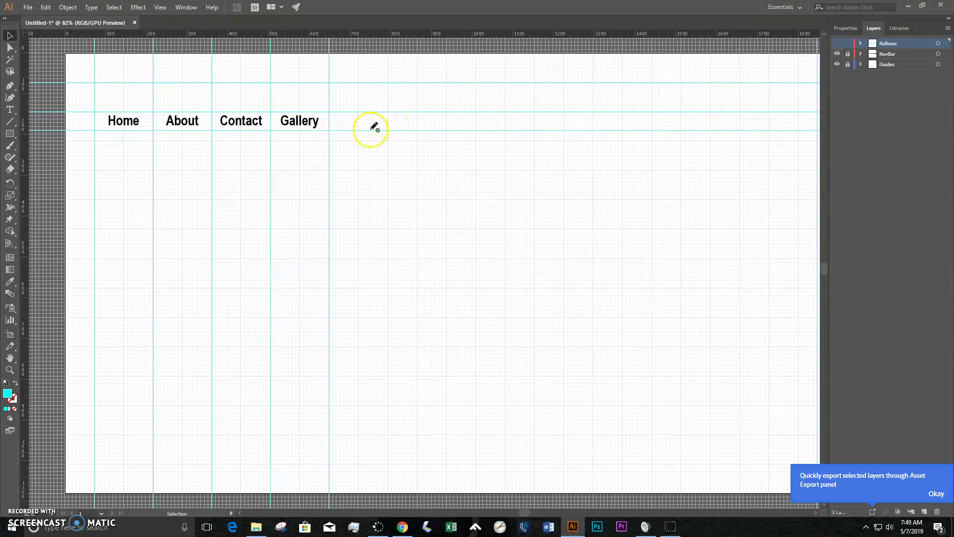
left_click(837, 44)
left_click_drag(373, 198, 98, 70)
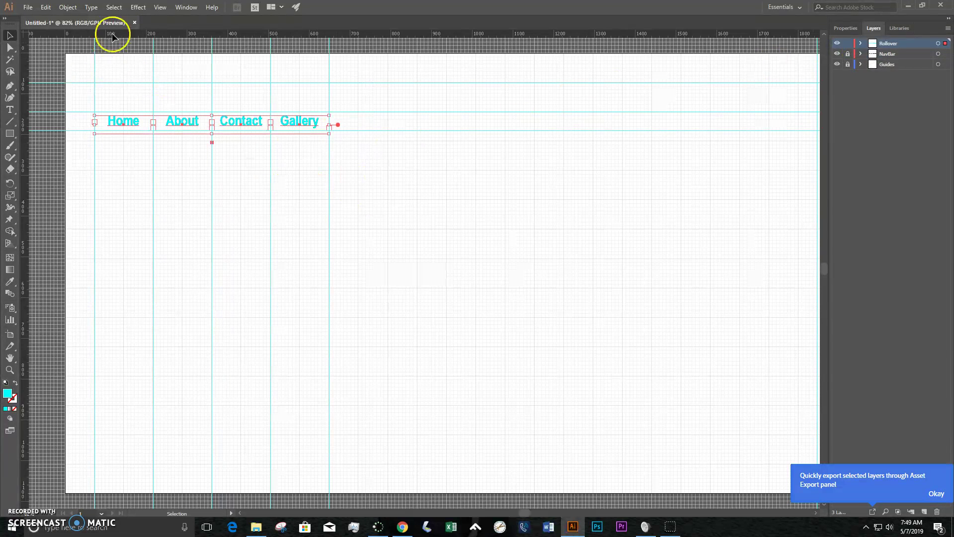
left_click(138, 8)
mouse_move(157, 120)
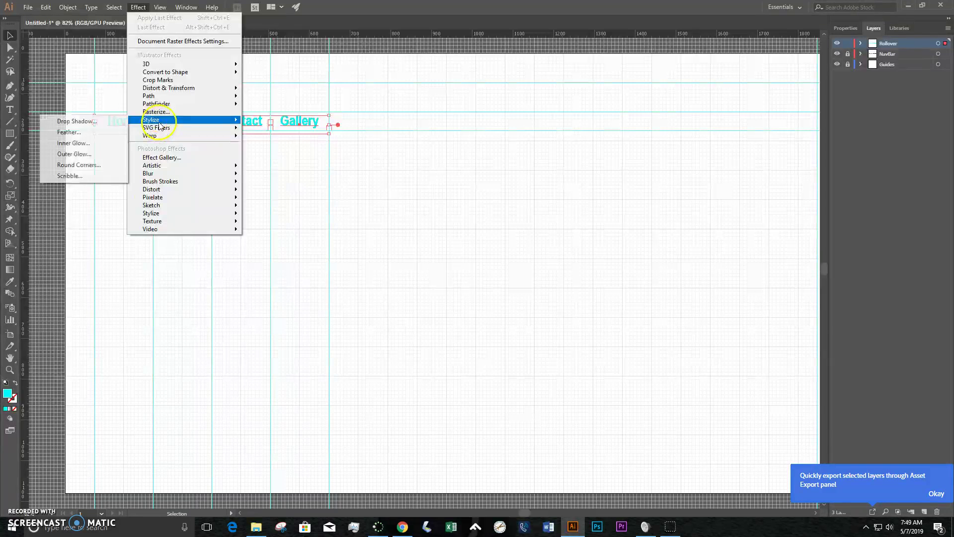
left_click(102, 121)
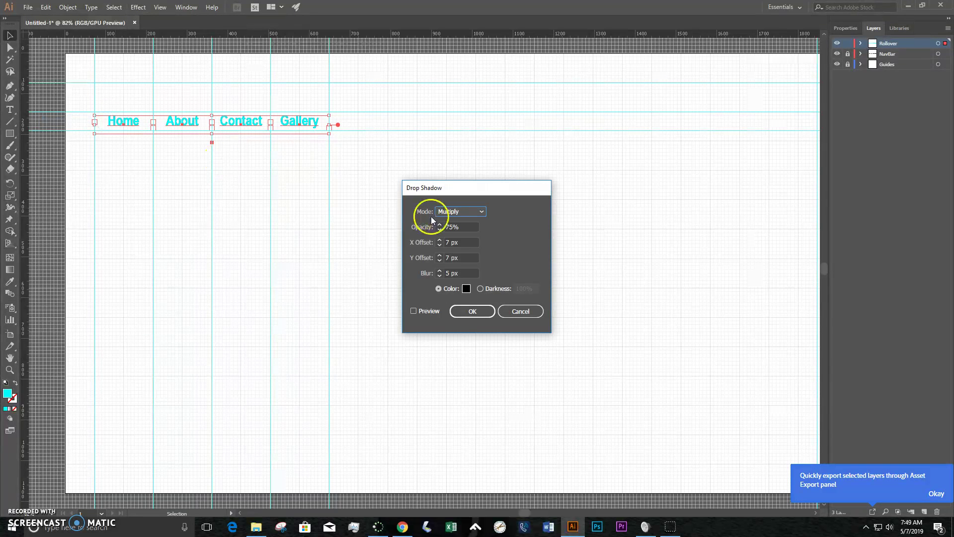
left_click(423, 310)
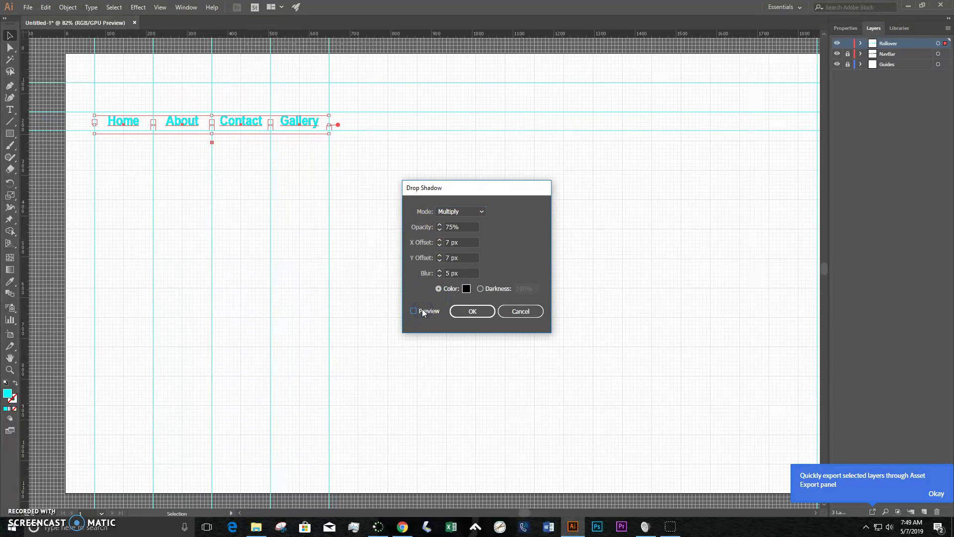
left_click(478, 314)
left_click(449, 189)
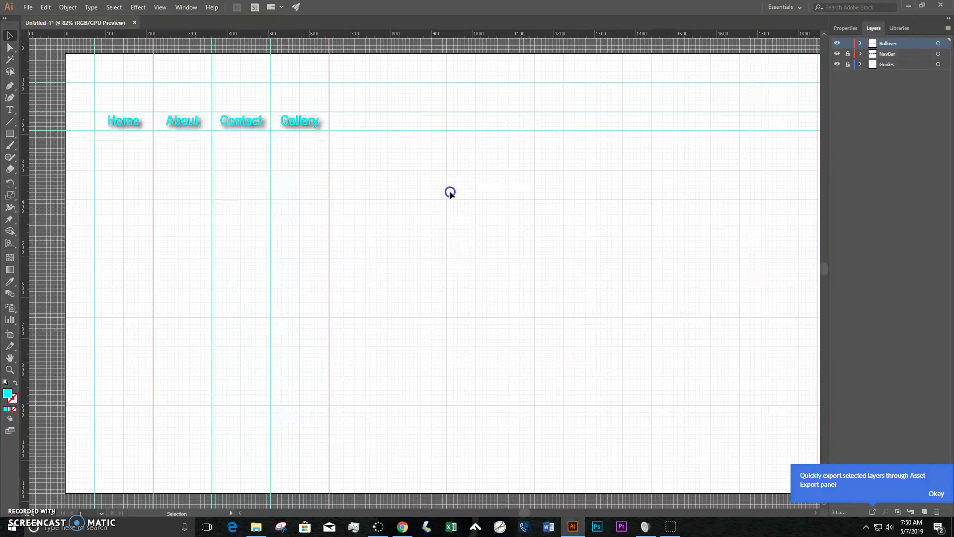
Toggle the Rollover and NavBar layers' visibility to compare the normal and rollover looks of the navigation text.
left_click(837, 44)
left_click(837, 54)
left_click(837, 53)
left_click(838, 44)
left_click(838, 44)
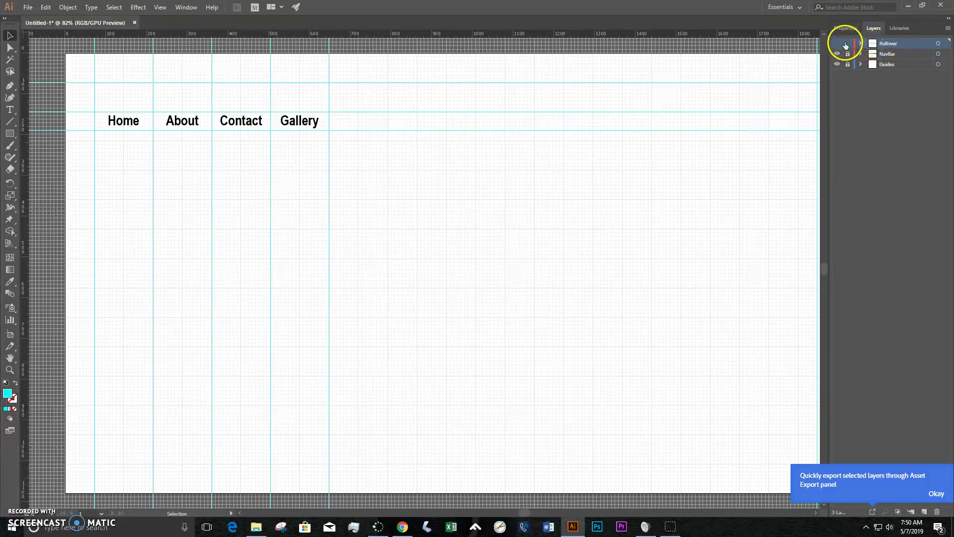
key("ctrl+minus")
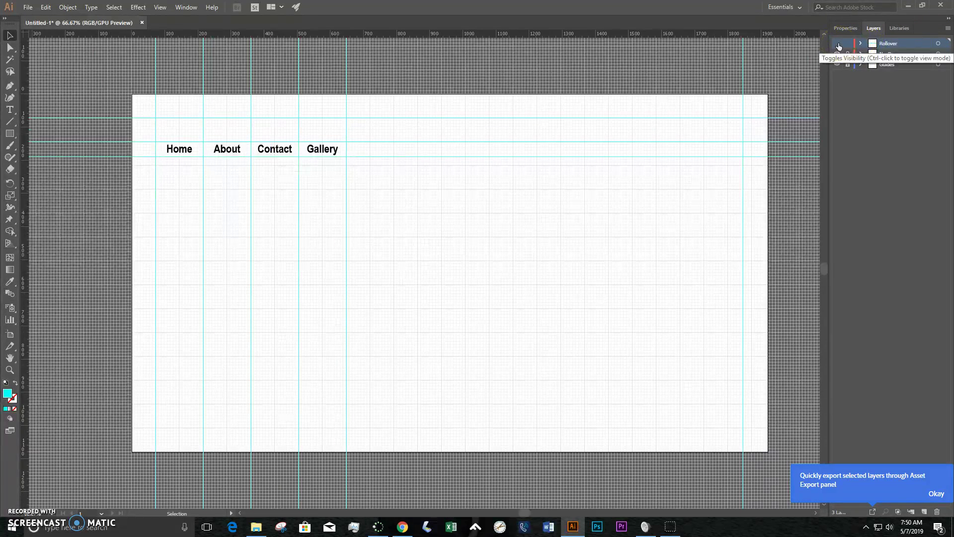
left_click_drag(586, 296, 426, 289)
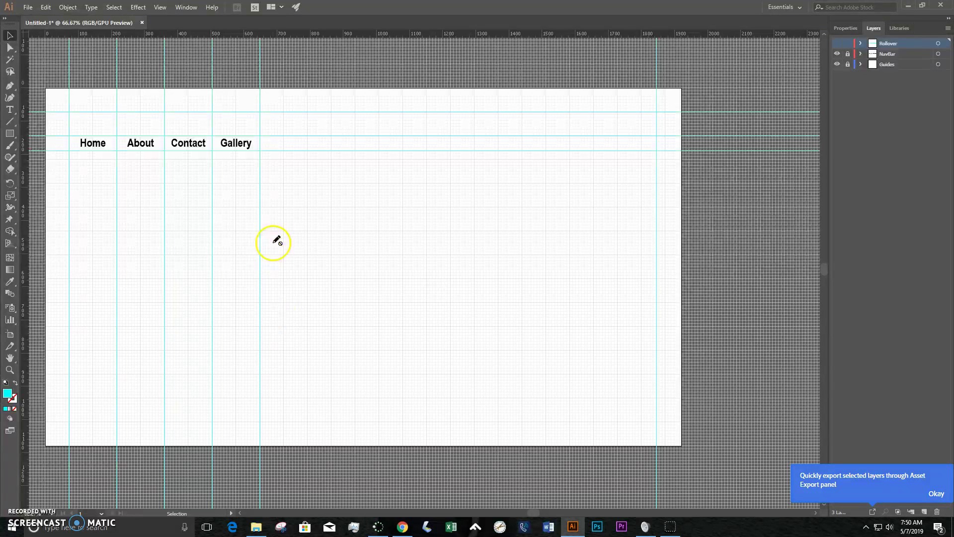
Show the Rollover layer, and add a new layer named Content beneath the Guides layer.
left_click(12, 112)
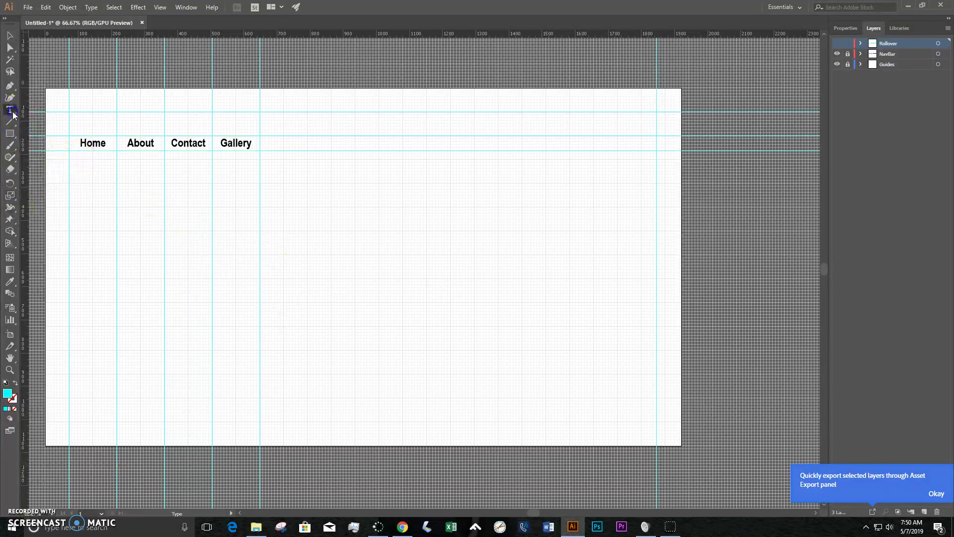
left_click(837, 43)
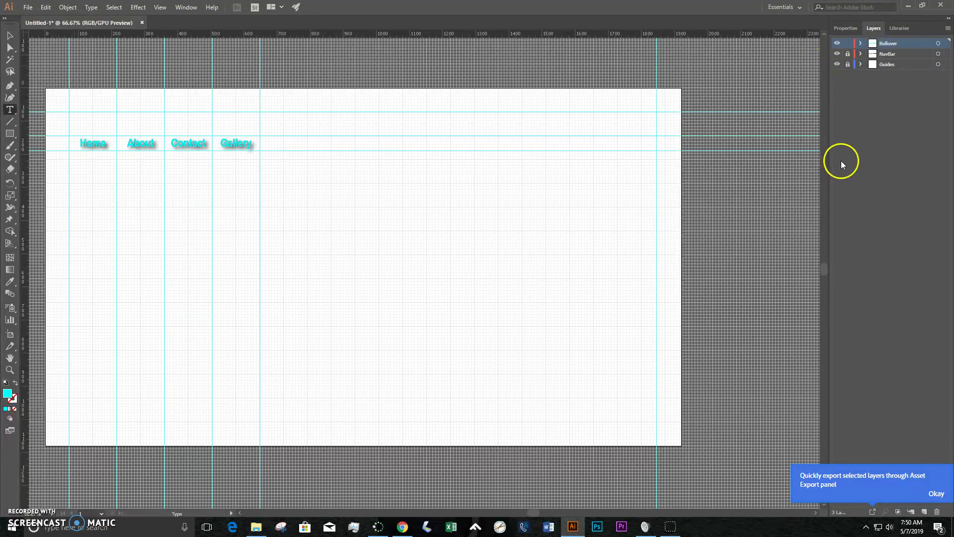
left_click(925, 512)
left_click_drag(884, 39, 887, 82)
double_click(887, 76)
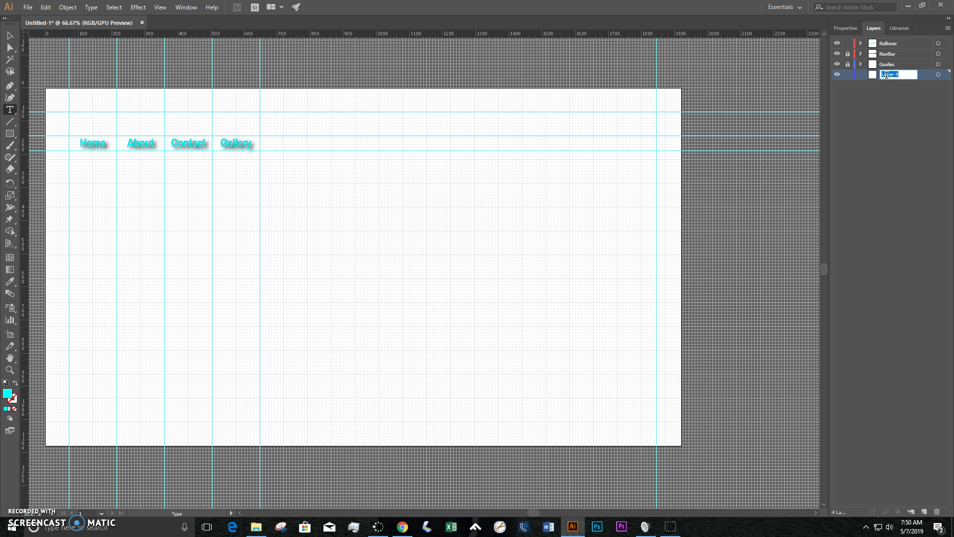
key("Return")
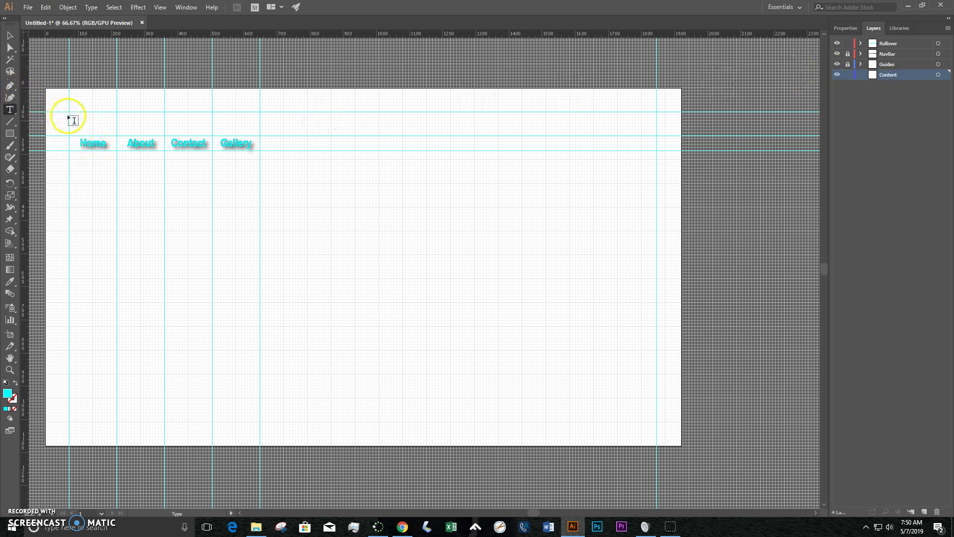
Add a text box reading My Heading above the navigation texts, spanning their four columns, and enlarge its text.
left_click_drag(69, 114, 262, 138)
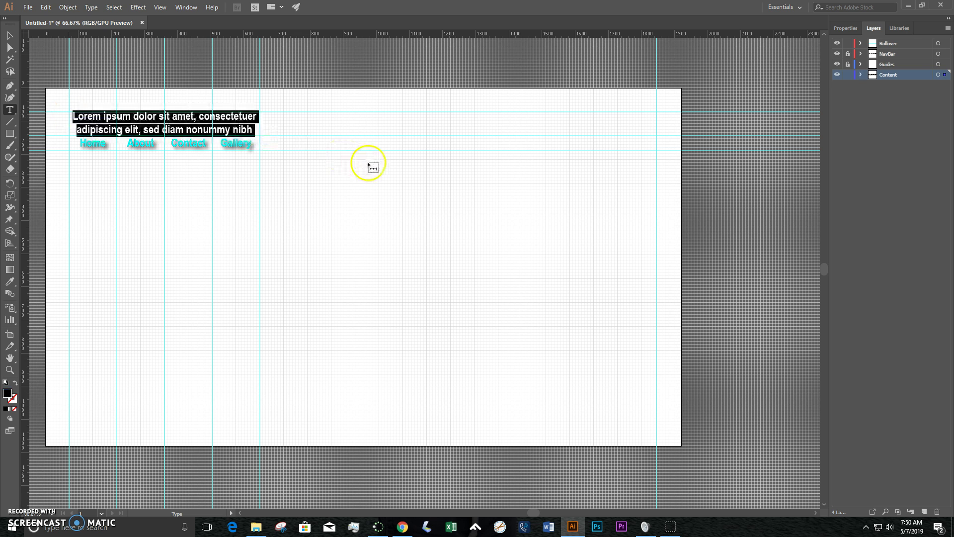
type("My Heading")
key("ctrl+a")
key("ctrl+shift+period")
key("ctrl+shift+period")
key("ctrl+shift+period")
key("ctrl+shift+period")
key("ctrl+shift+period")
key("ctrl+shift+period")
key("ctrl+shift+period")
key("ctrl+shift+period")
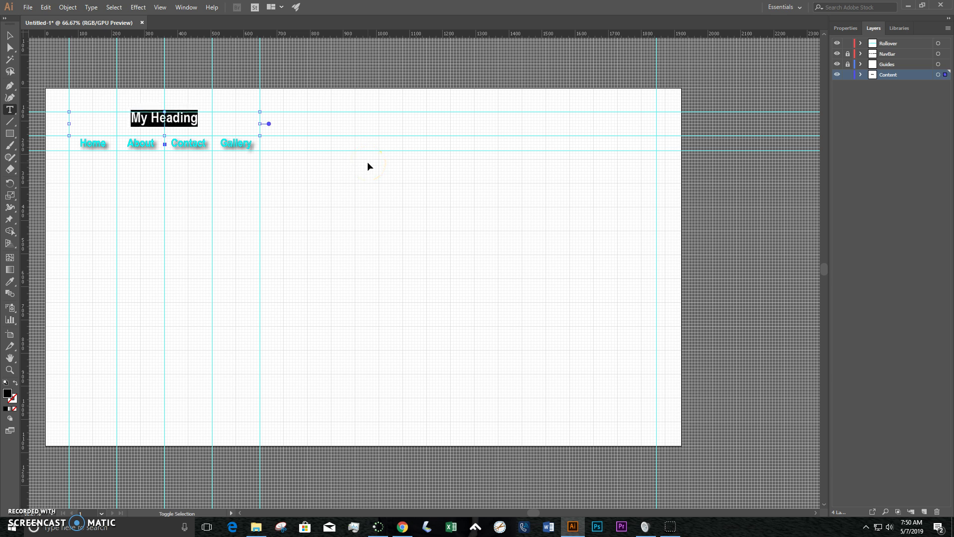
key("ctrl+shift+period")
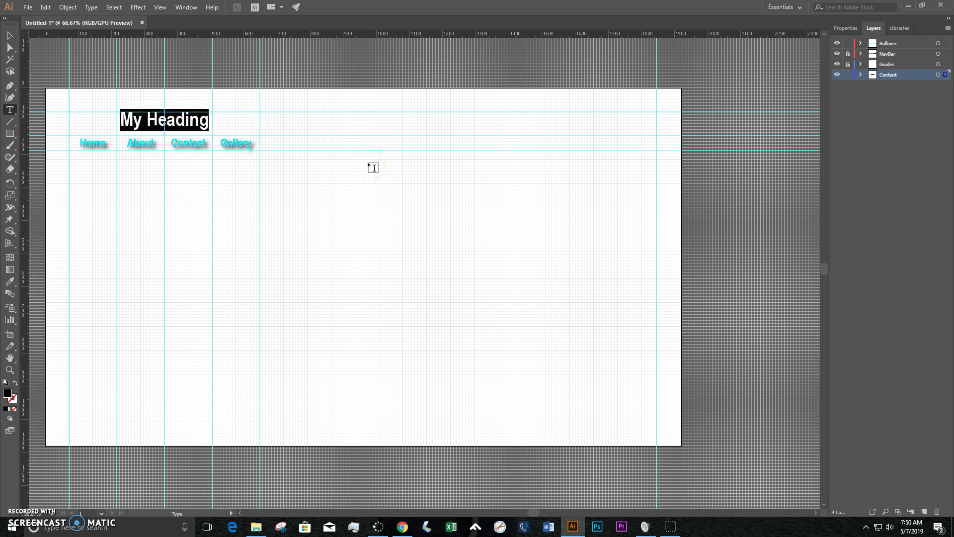
left_click(8, 35)
left_click(181, 67)
left_click(181, 116)
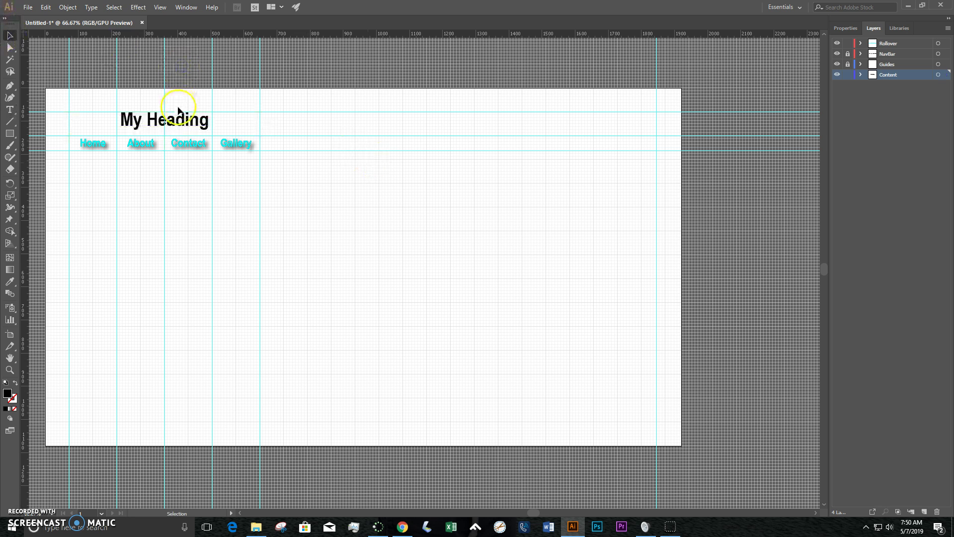
left_click(388, 214)
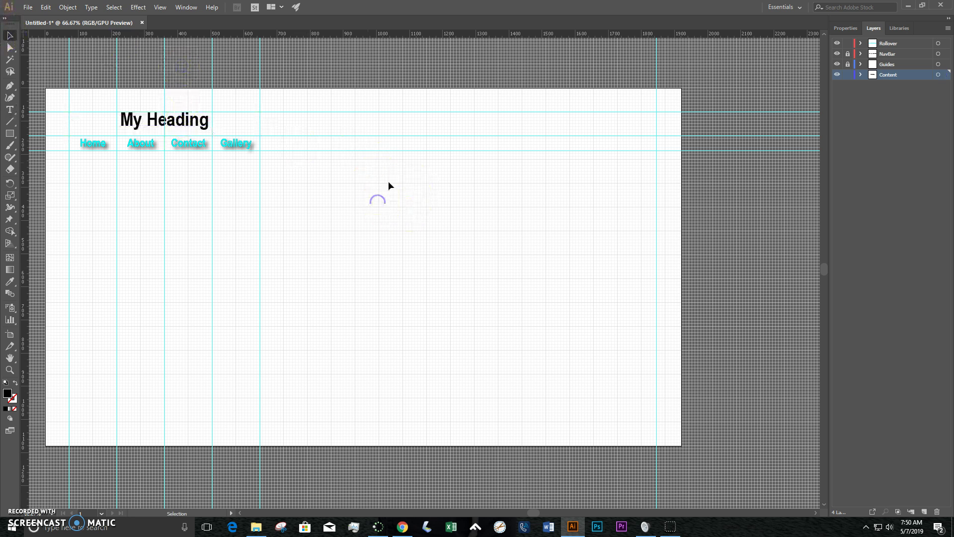
Check the Content layer by toggling its visibility, lock it, and select the navigation texts on the Rollover layer.
left_click(839, 76)
left_click(839, 76)
left_click(848, 75)
left_click(140, 144)
left_click(199, 144)
left_click(234, 144)
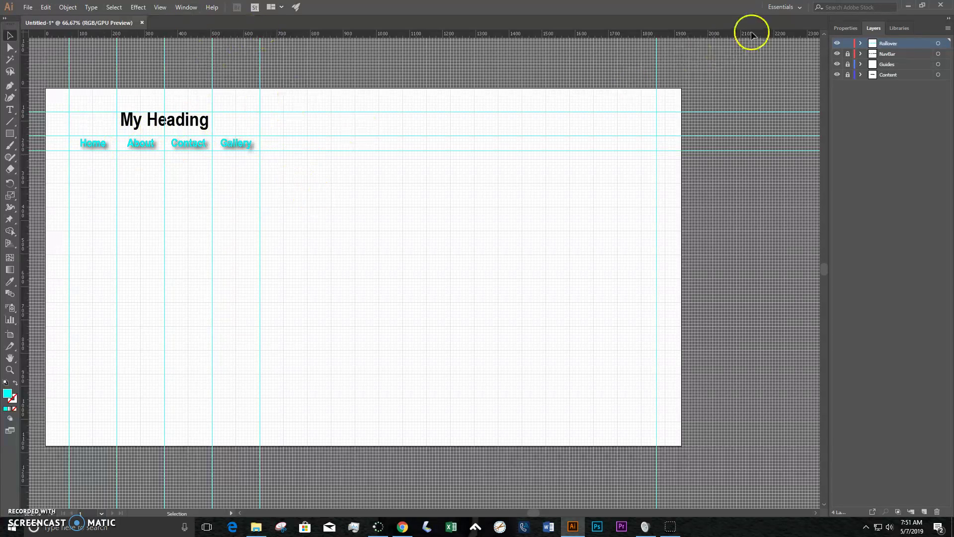
Bring up the document's artboard list and select Artboard 1.
left_click(185, 7)
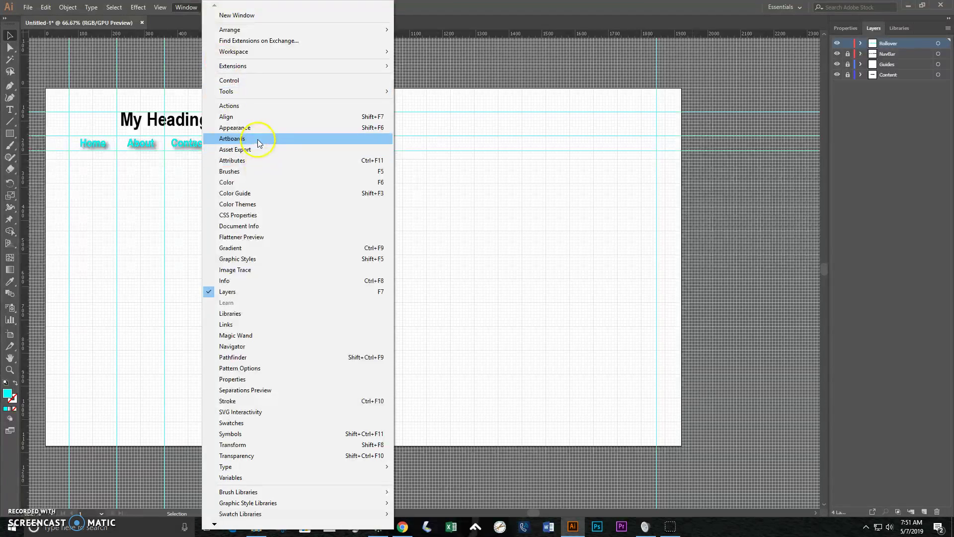
left_click(257, 139)
left_click(401, 190)
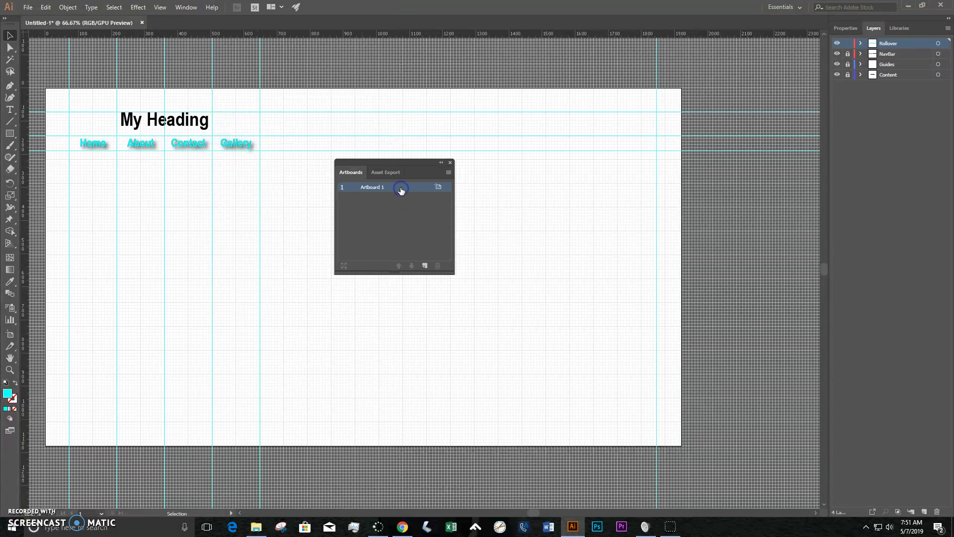
left_click(450, 172)
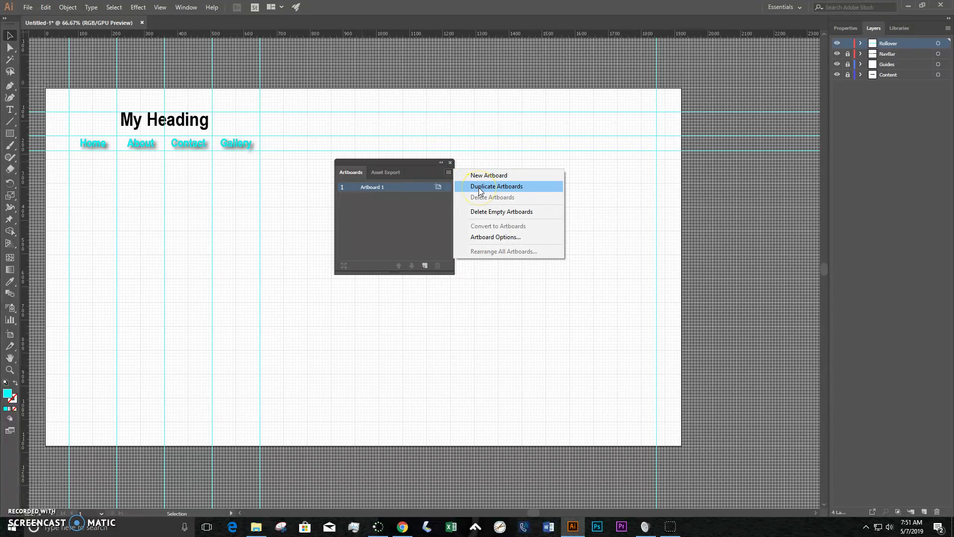
left_click(445, 195)
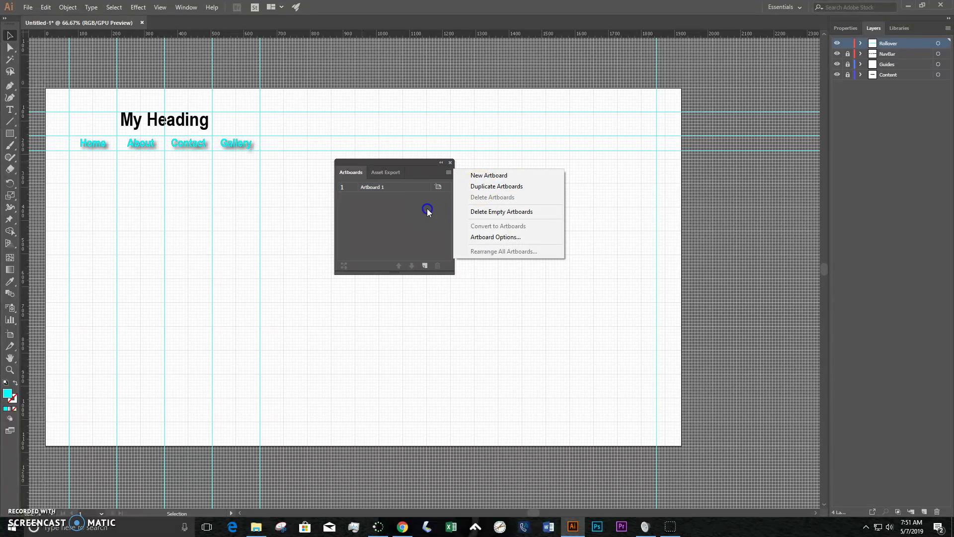
Unlock the Content and NavBar layers and duplicate Artboard 1 together with its artwork.
left_click(849, 76)
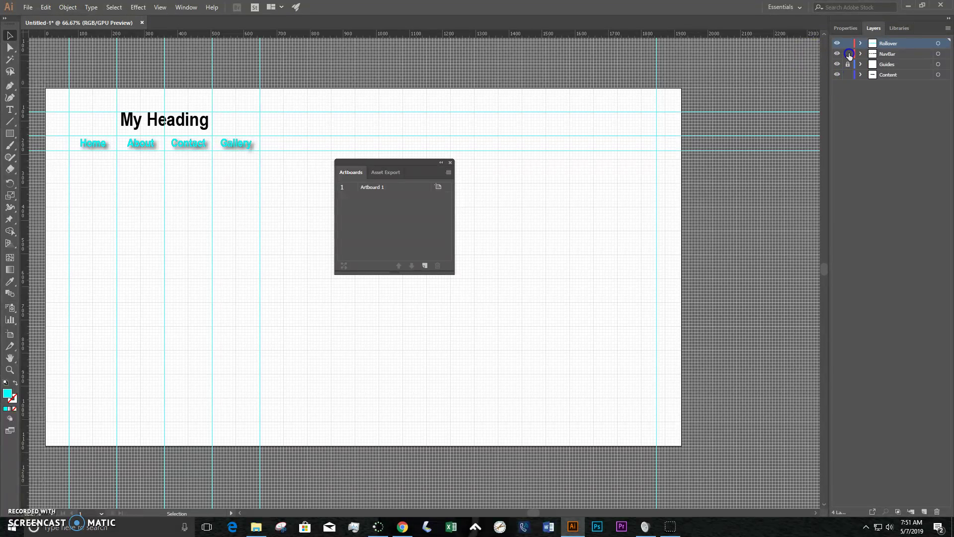
left_click(447, 173)
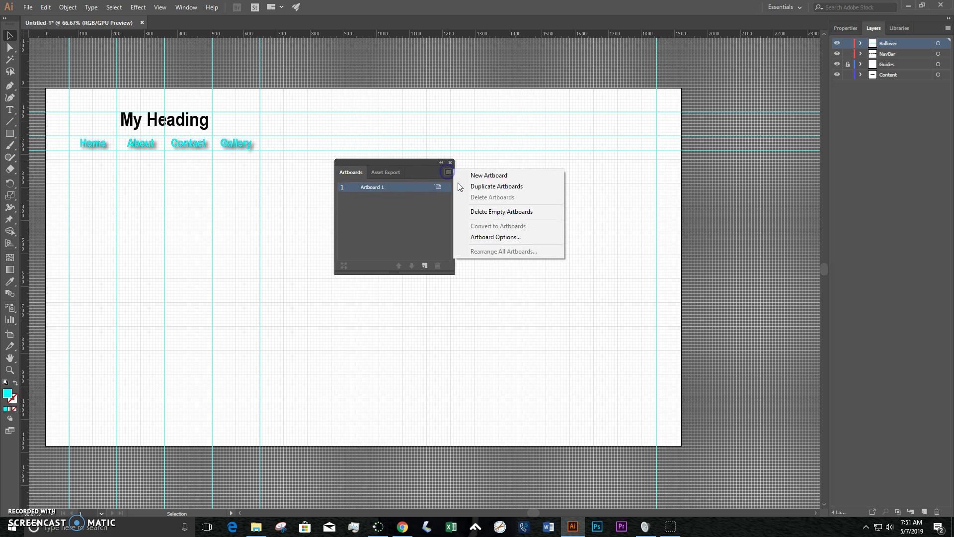
left_click(467, 186)
left_click_drag(764, 246, 317, 250)
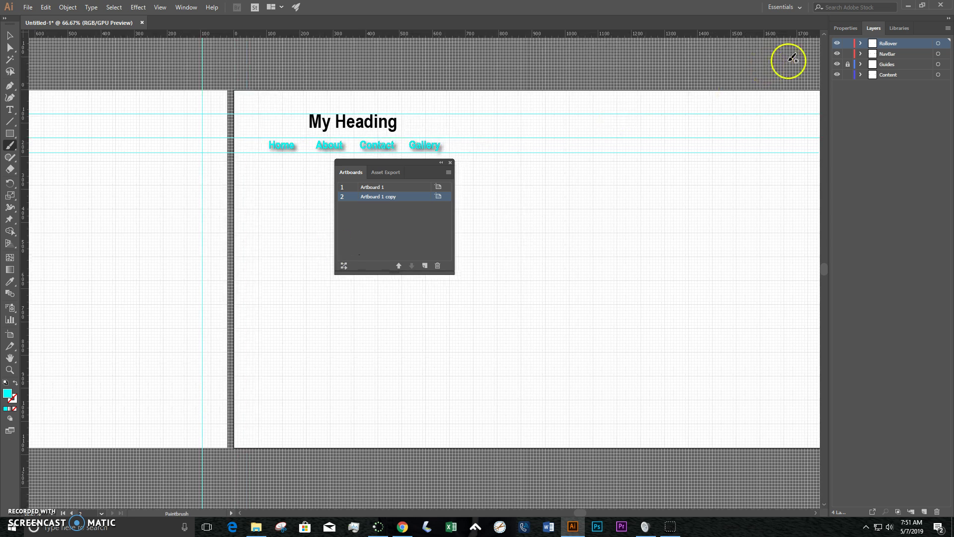
Toggle the Rollover and NavBar layers' visibility to compare the navigation text on the duplicated artboard.
left_click(838, 45)
left_click(838, 44)
left_click(838, 44)
left_click(838, 44)
left_click_drag(837, 44, 838, 54)
left_click(837, 53)
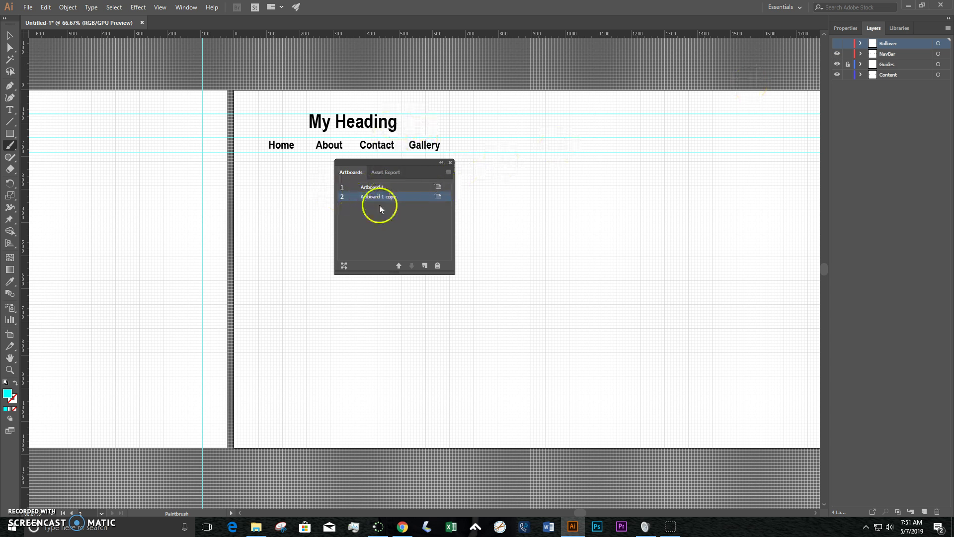
View Artboard 1 and its copy alternately, first with the Rollover layer hidden and again with it shown.
double_click(351, 188)
double_click(355, 196)
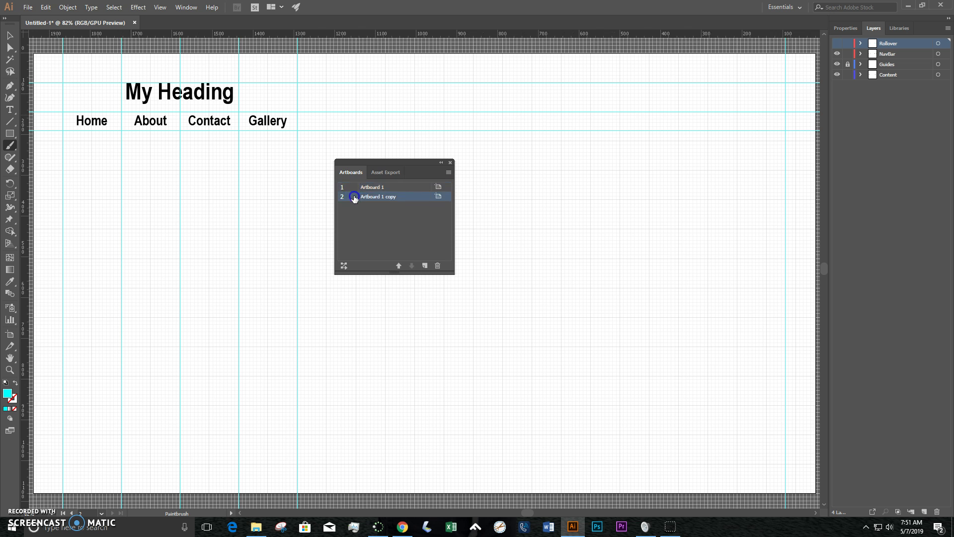
double_click(353, 187)
left_click(838, 44)
double_click(355, 197)
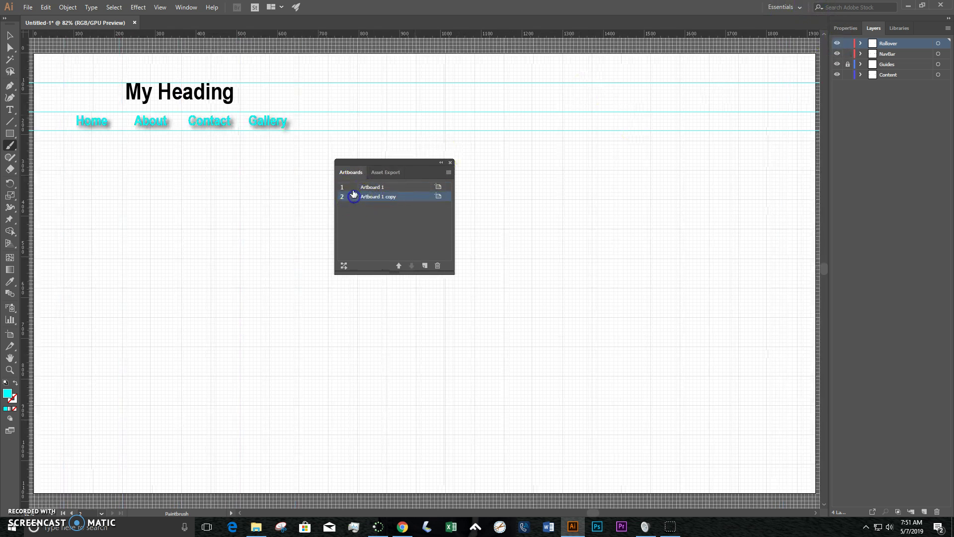
double_click(354, 189)
double_click(353, 198)
Duplicate the artboard two more times to make four artboards in total.
left_click_drag(354, 198, 430, 189)
left_click(449, 173)
left_click(472, 185)
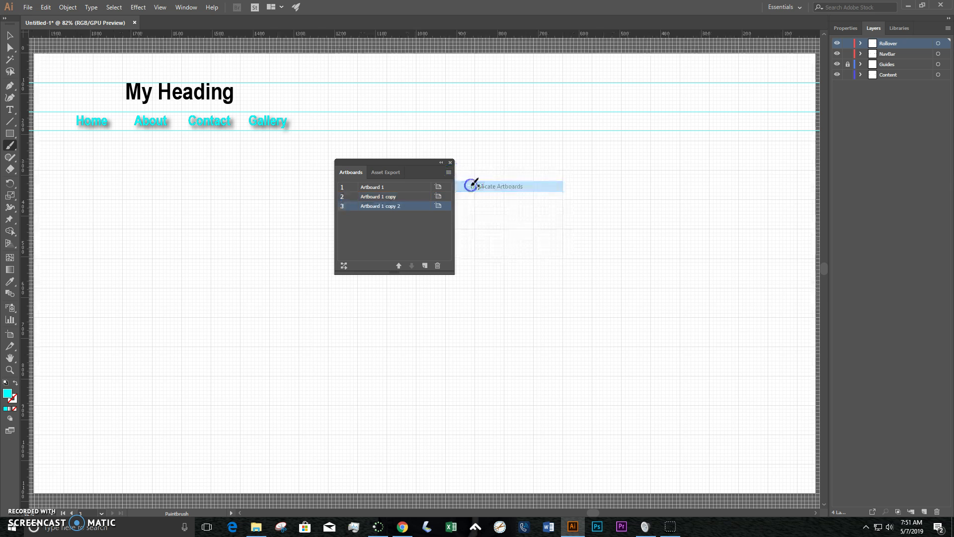
left_click(449, 173)
left_click(464, 187)
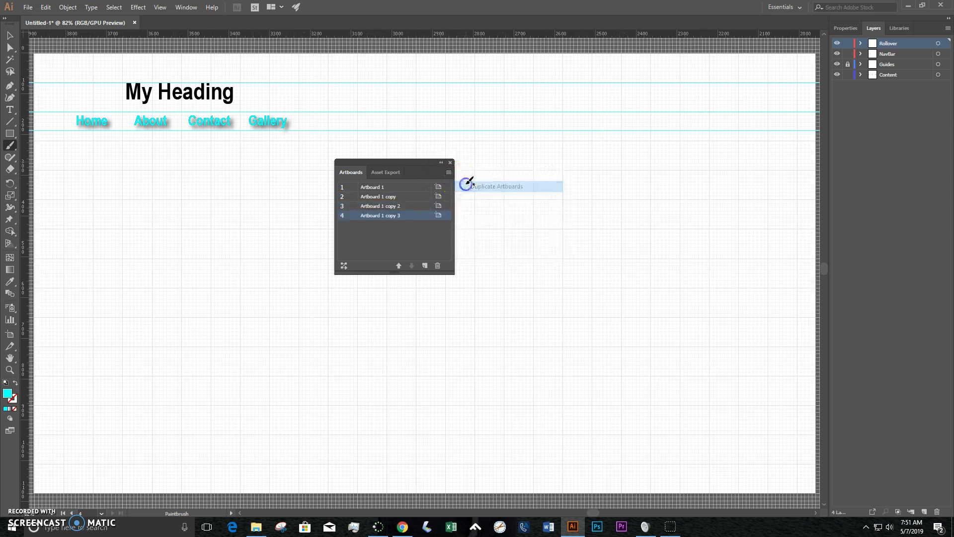
Look over the artboards side by side, and view Artboard 1 copy 3 and Artboard 1 copy 2 individually.
key("ctrl+minus")
key("ctrl+minus")
key("ctrl+minus")
key("ctrl+minus")
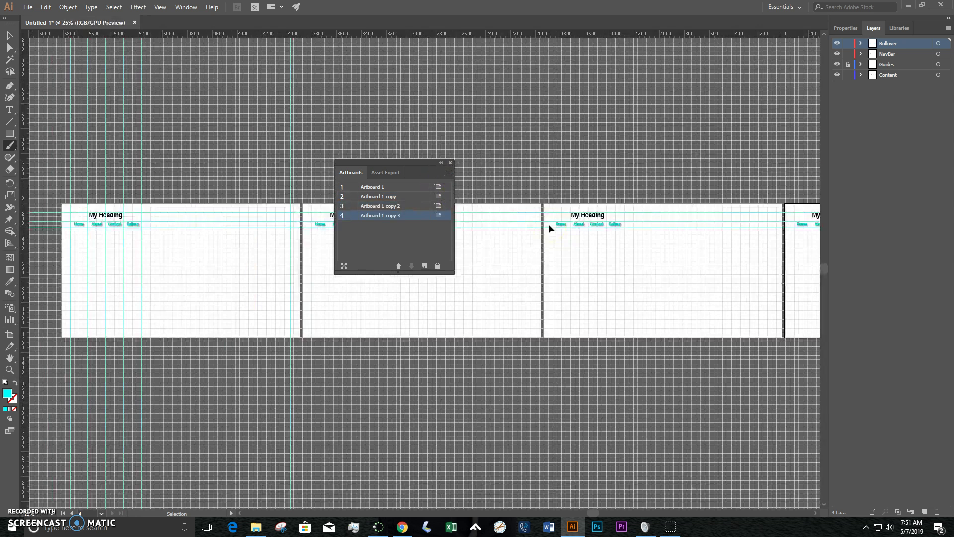
left_click_drag(641, 269, 395, 341)
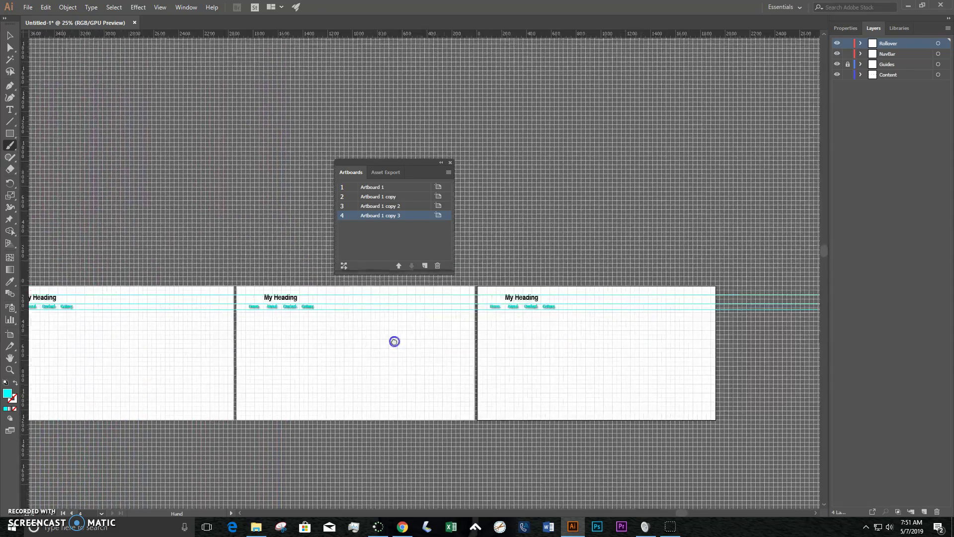
double_click(353, 215)
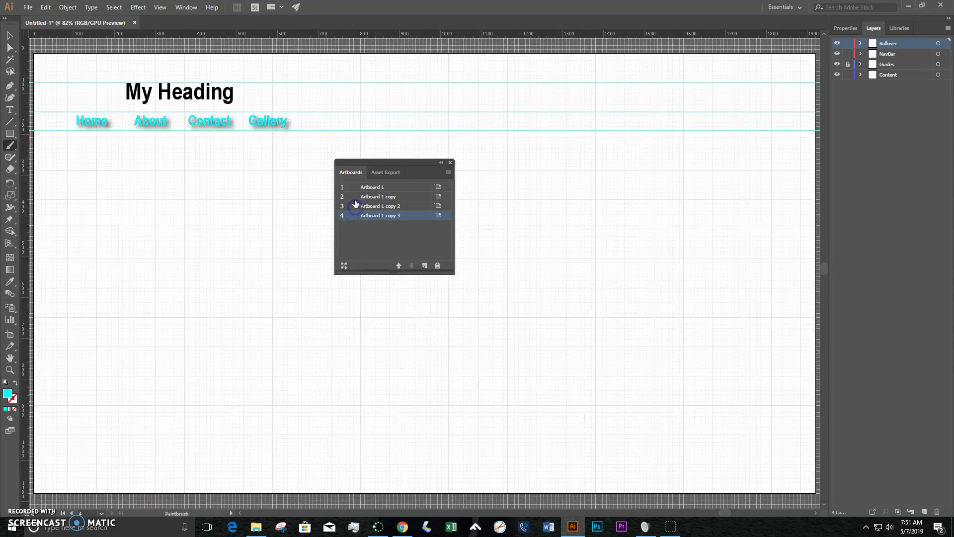
double_click(356, 207)
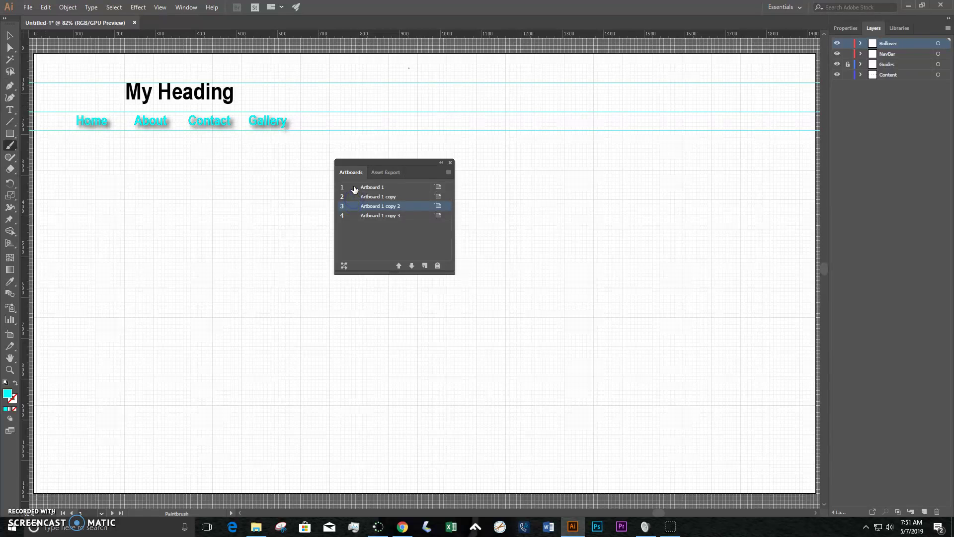
Hide the grid and the guides, and view each of the four artboards in turn.
key("ctrl+'")
key("ctrl+;")
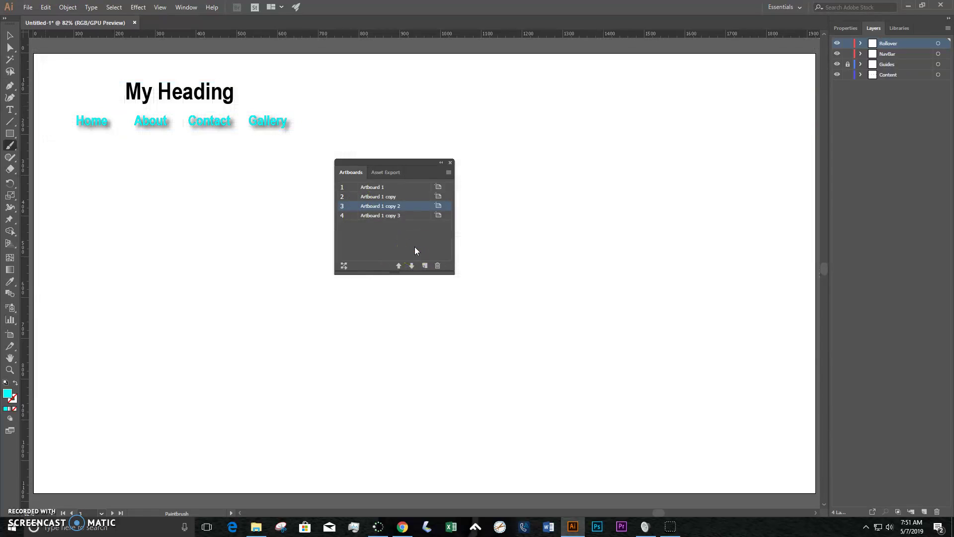
double_click(355, 198)
double_click(353, 189)
double_click(355, 197)
double_click(354, 206)
double_click(353, 217)
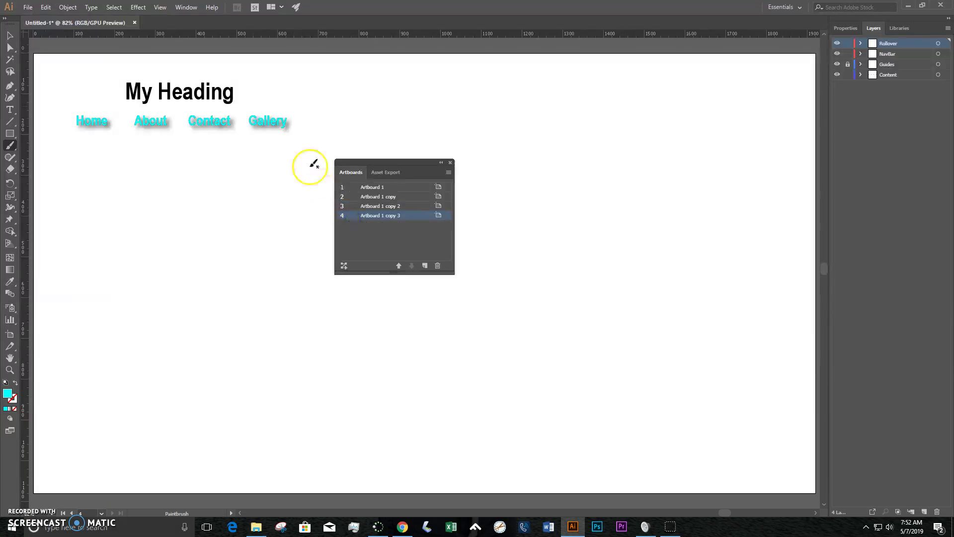
double_click(351, 188)
Move the artboard list clear of the page's middle, check Artboard 1 copy and return to Artboard 1.
left_click_drag(381, 162, 690, 234)
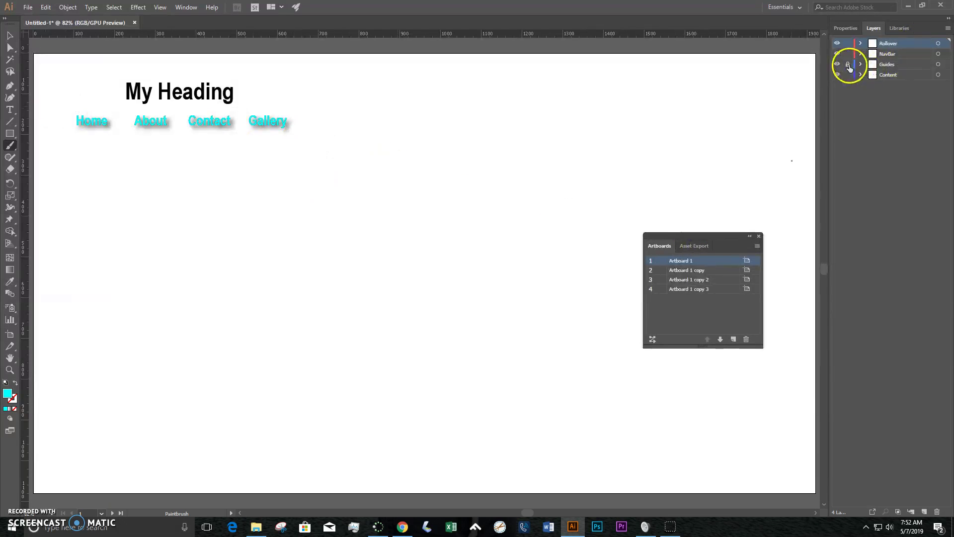
double_click(688, 271)
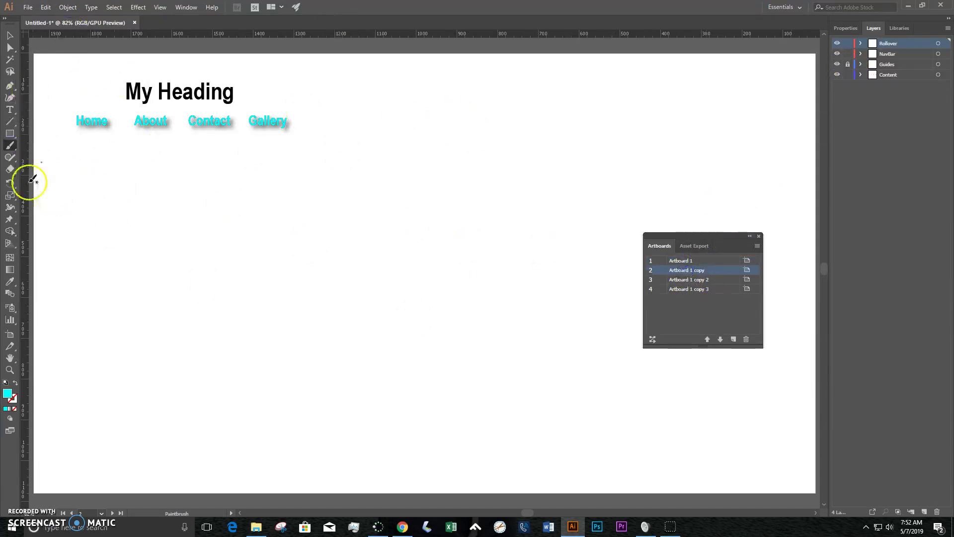
double_click(662, 263)
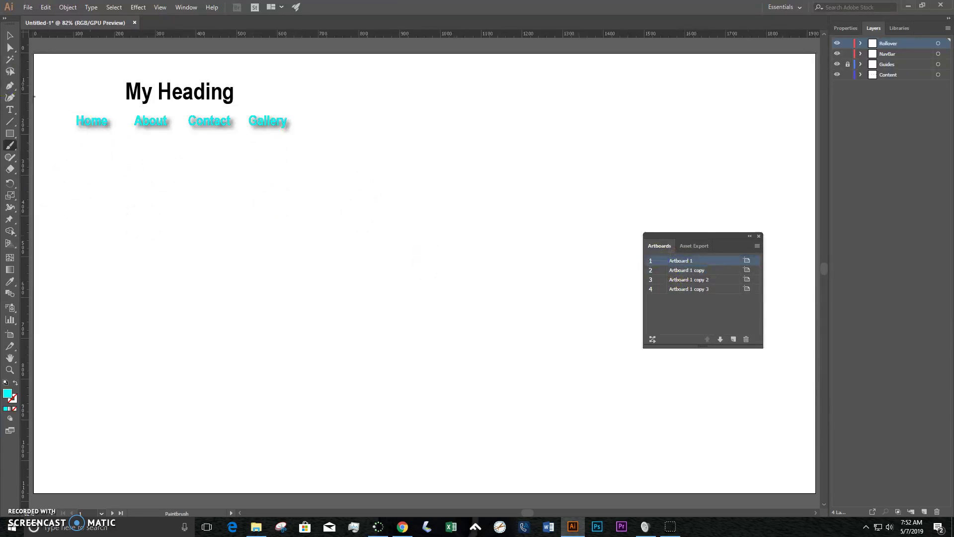
Add a text box about 720 x 360 px reading HOME near the middle of Artboard 1.
left_click(9, 109)
left_click_drag(294, 229, 588, 376)
type("HOME")
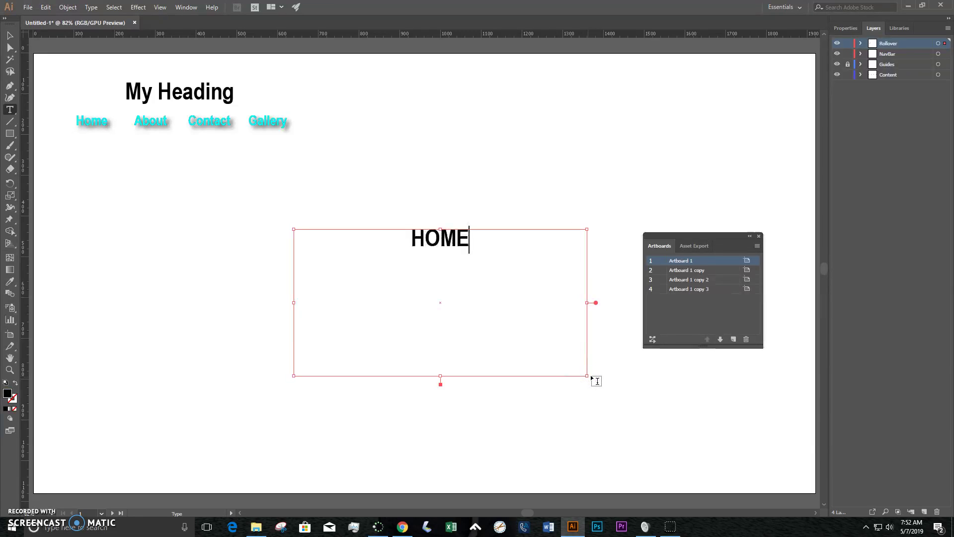
left_click(9, 35)
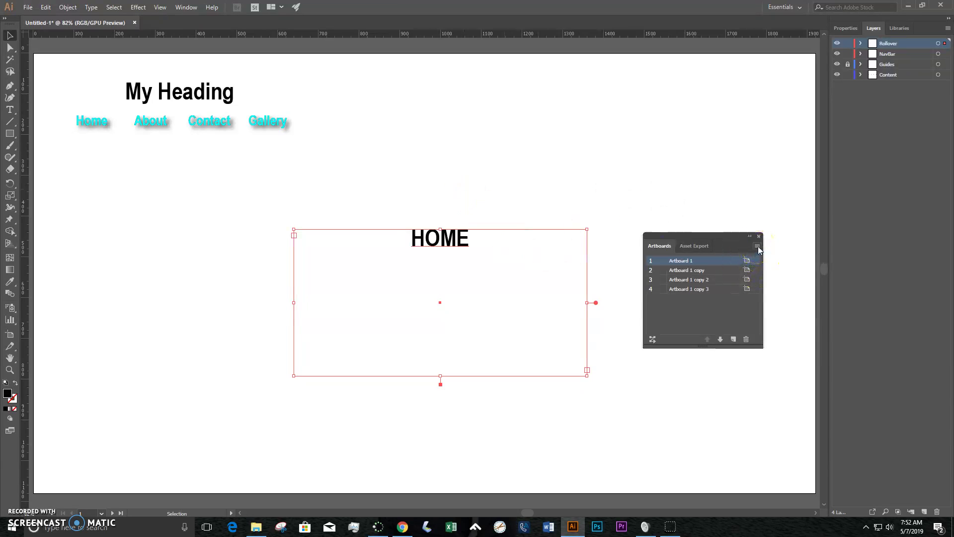
Bring up the HOME text's properties and the Align controls, and shrink its text box to about 63 px high.
left_click(845, 29)
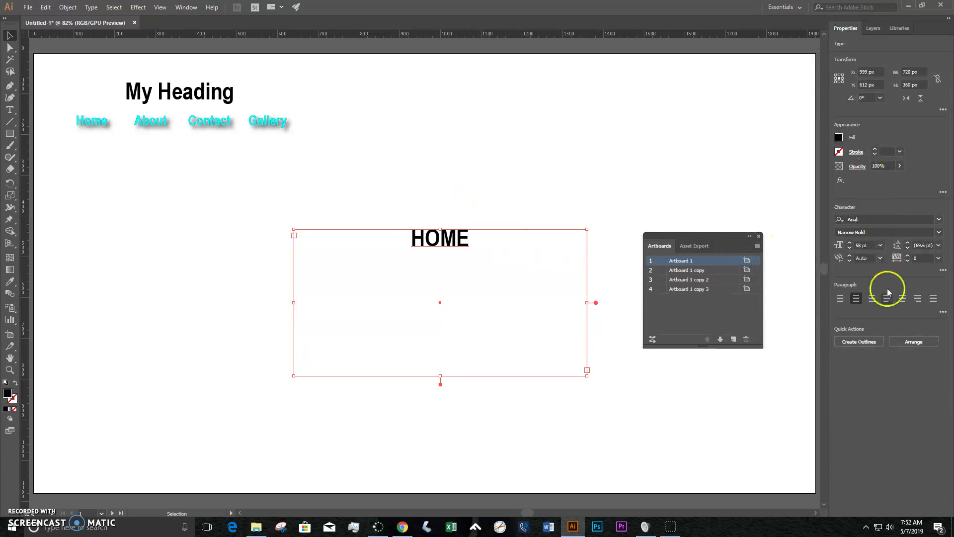
left_click(571, 165)
left_click(463, 243)
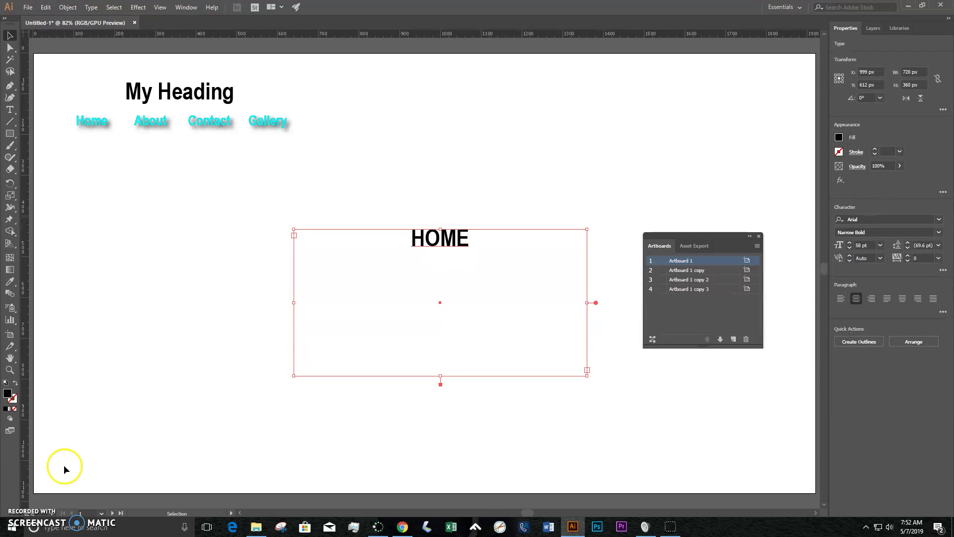
left_click(186, 8)
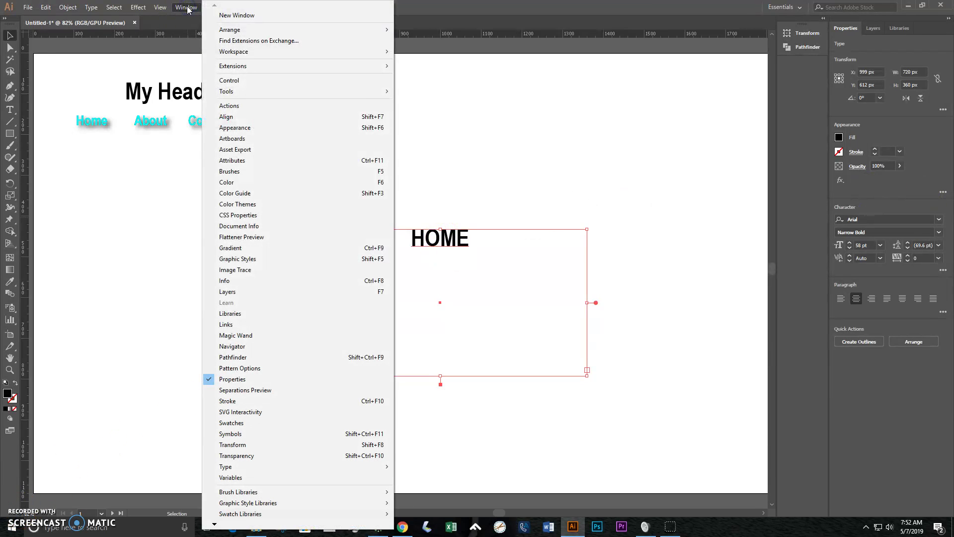
left_click(248, 119)
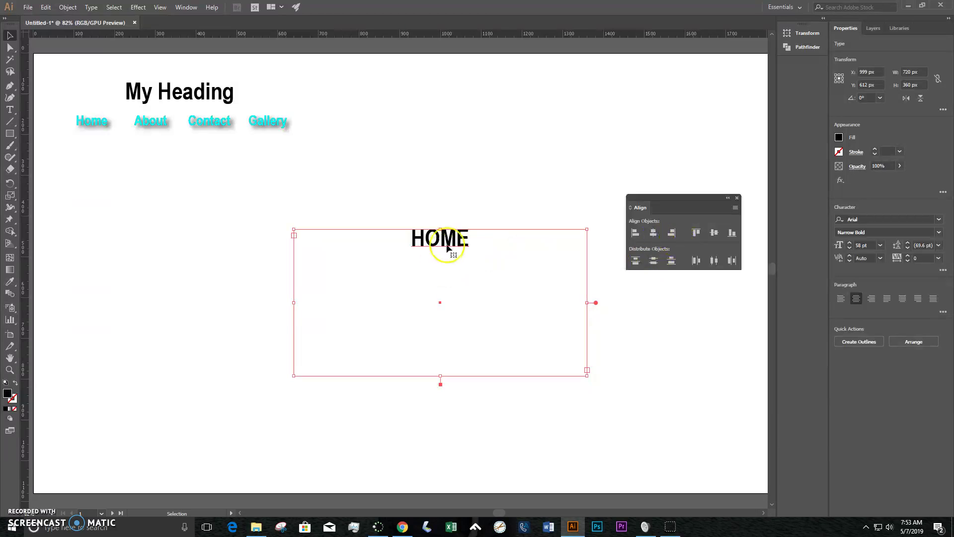
left_click_drag(443, 378, 442, 255)
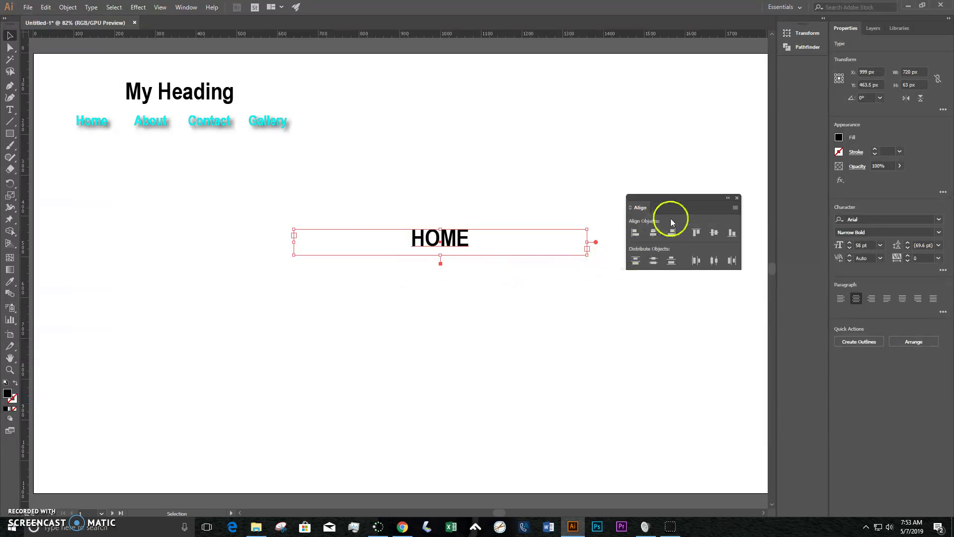
Show the full Align options and set objects to align to the artboard.
left_click(735, 207)
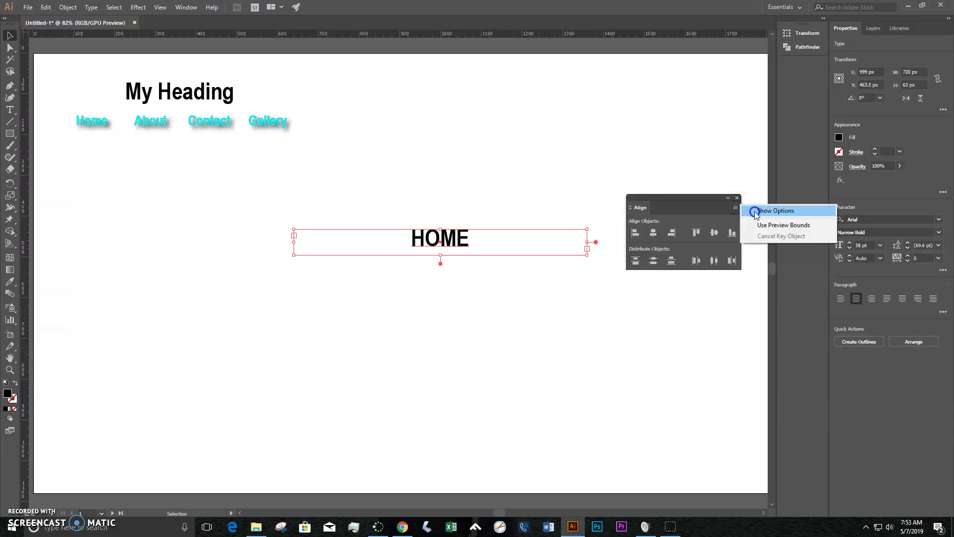
left_click(756, 212)
left_click(729, 289)
left_click(733, 321)
Centre the HOME text box horizontally and vertically on Artboard 1.
left_click_drag(450, 248, 336, 286)
left_click(654, 233)
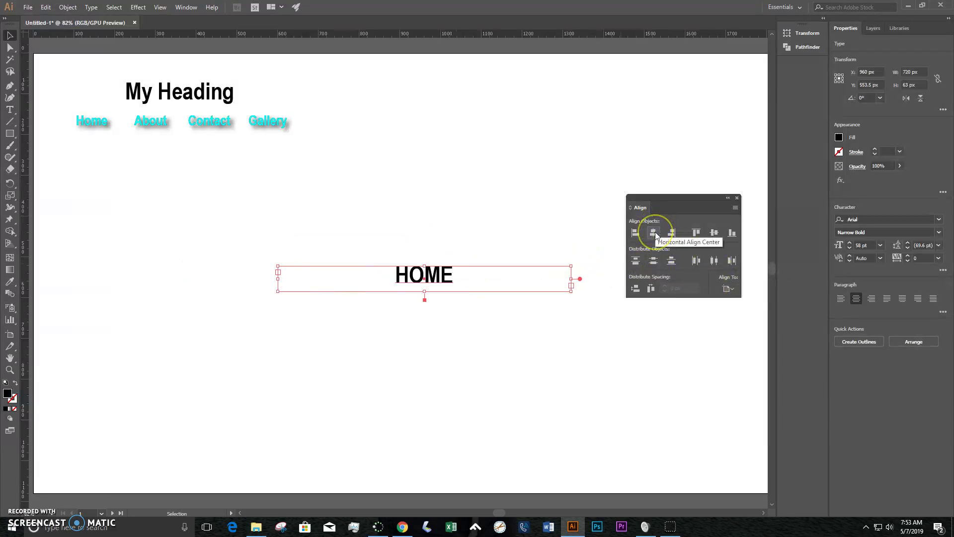
left_click(714, 233)
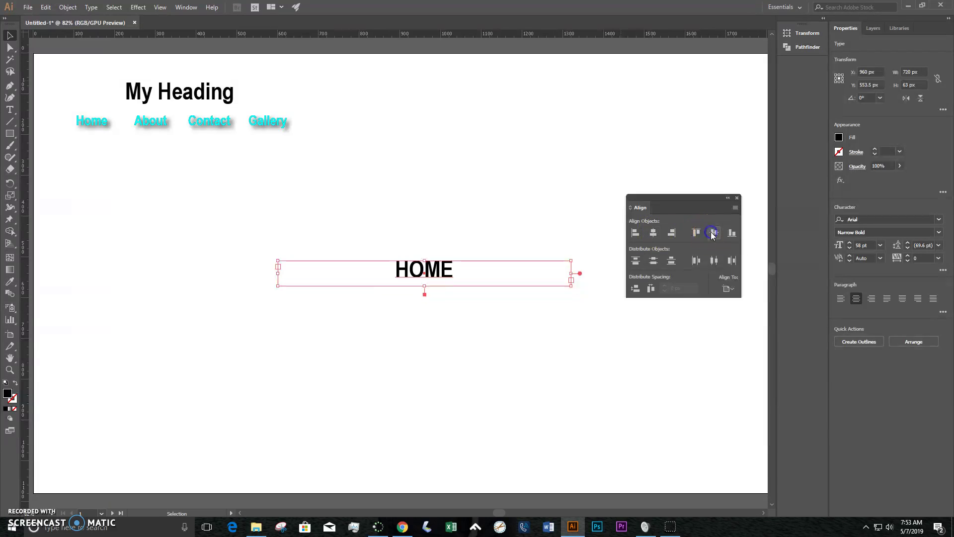
left_click(485, 212)
left_click(528, 277)
key("a")
key("v")
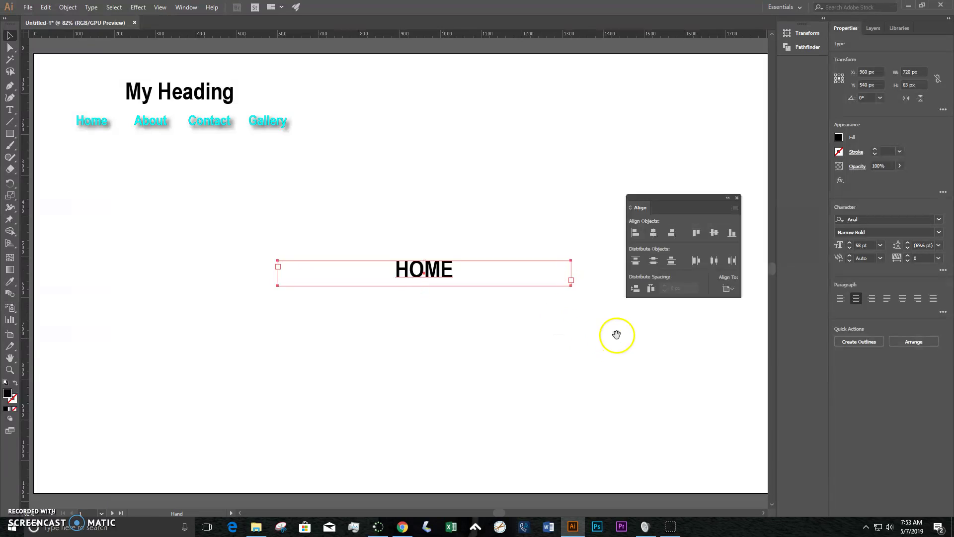
Go to Artboard 1 copy with nothing selected, and bring back the artboard list.
left_click_drag(616, 335, 30, 320)
left_click(416, 217)
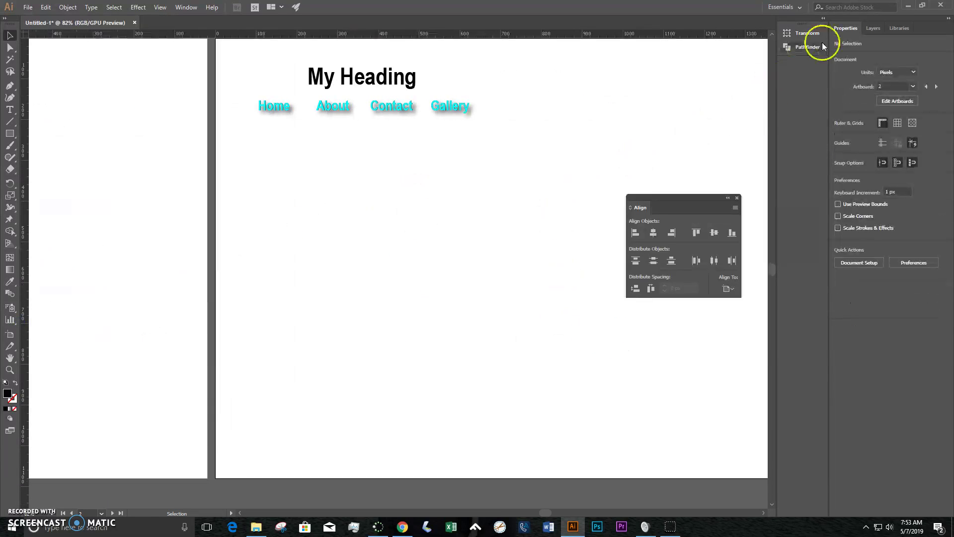
left_click(187, 7)
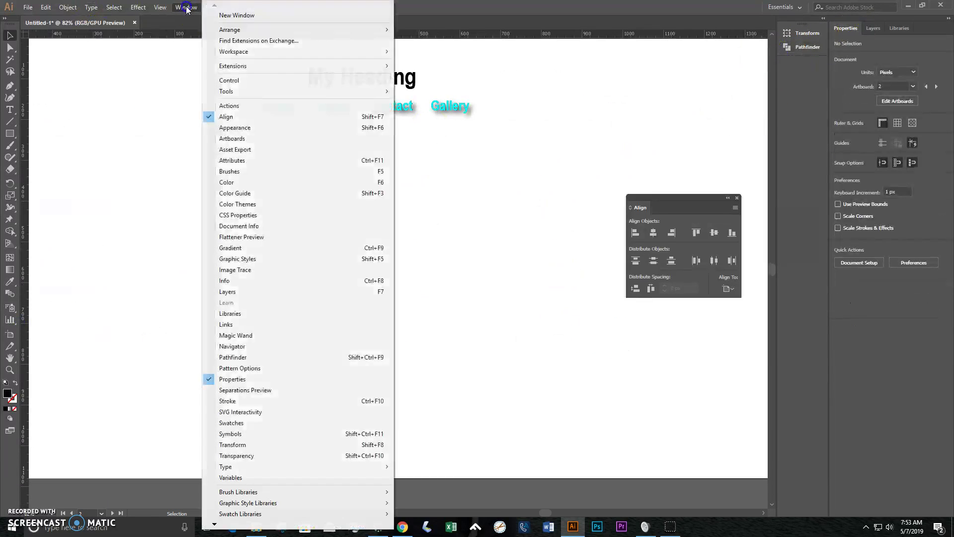
left_click(231, 139)
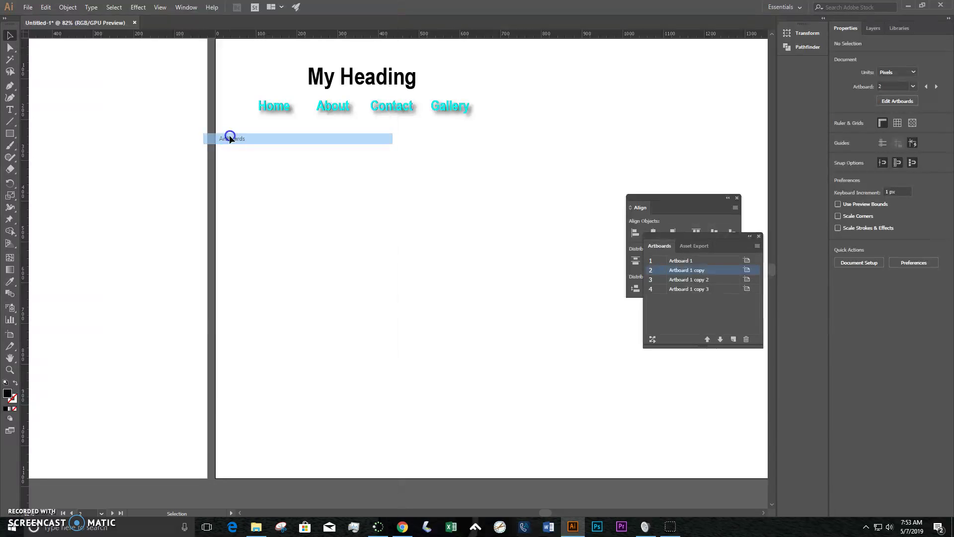
Fit Artboard 1 copy in the window and paste the copied HOME text box onto it.
double_click(663, 274)
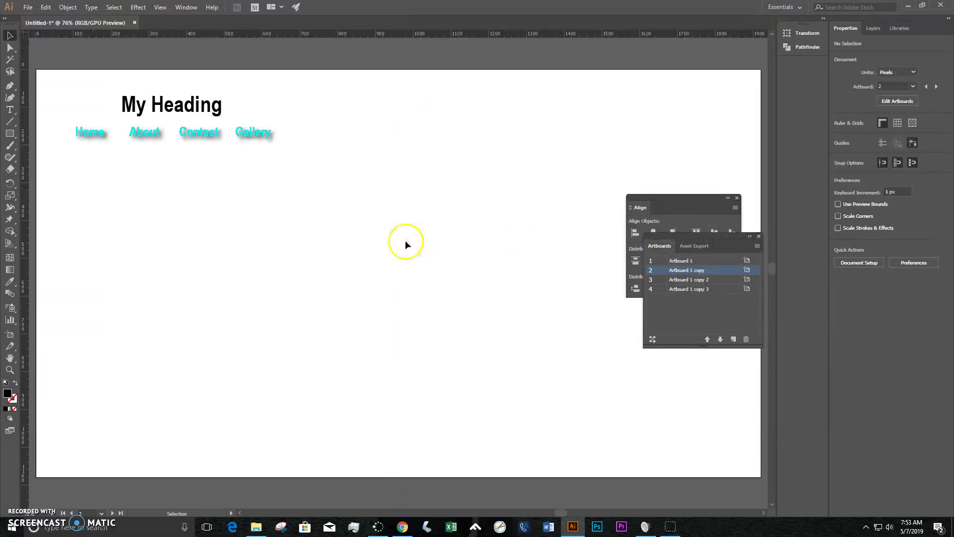
left_click_drag(583, 356, 751, 331)
left_click_drag(415, 301, 357, 317)
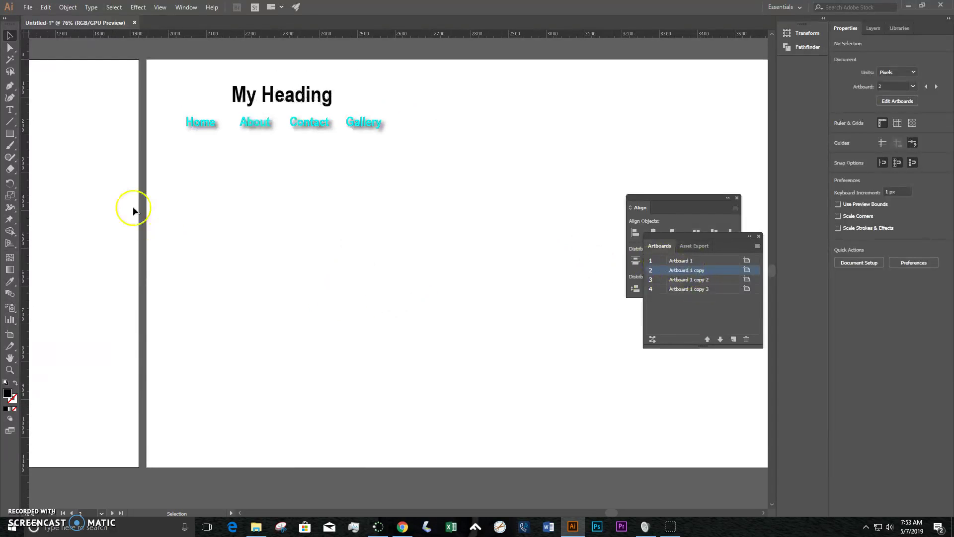
left_click_drag(71, 200, 660, 271)
key("ctrl+v")
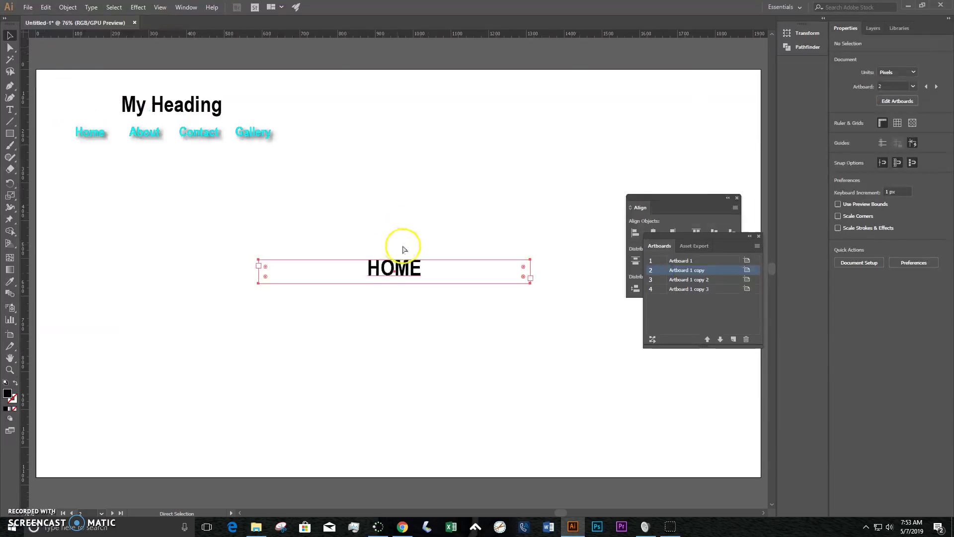
Replace the pasted HOME text on Artboard 1 copy with About.
double_click(395, 271)
double_click(407, 272)
type("Bout")
key("BackSpace")
key("BackSpace")
key("BackSpace")
key("BackSpace")
type("About")
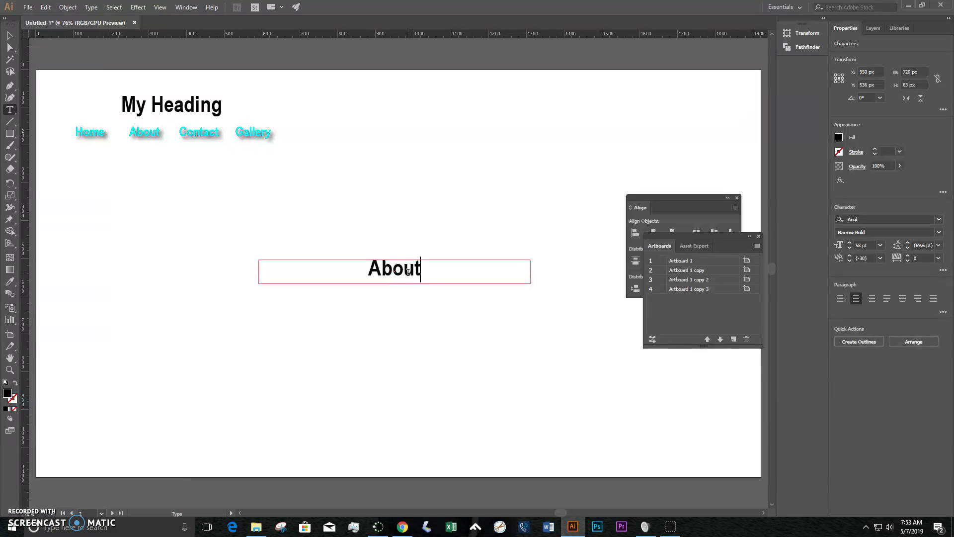
left_click(10, 35)
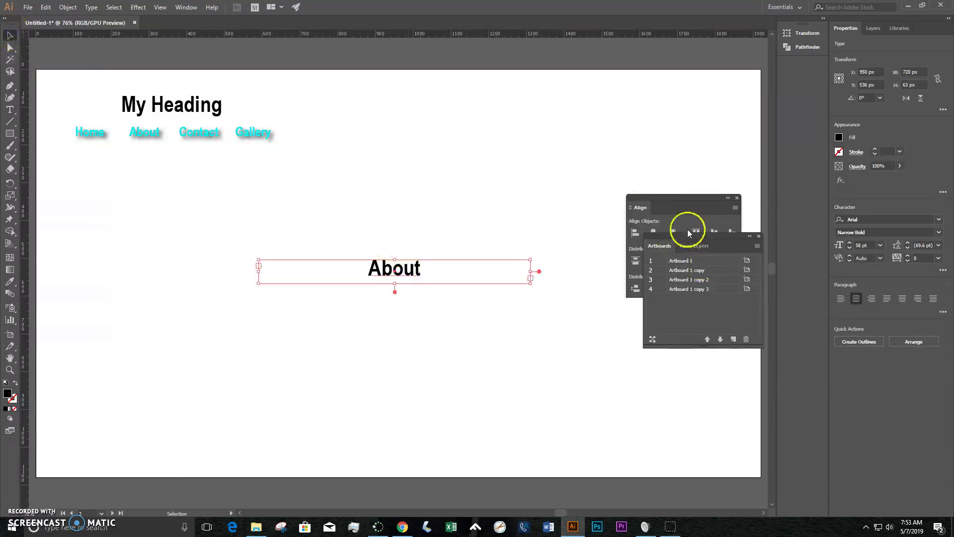
Centre the About text box horizontally and vertically on its artboard.
left_click(680, 201)
left_click(653, 232)
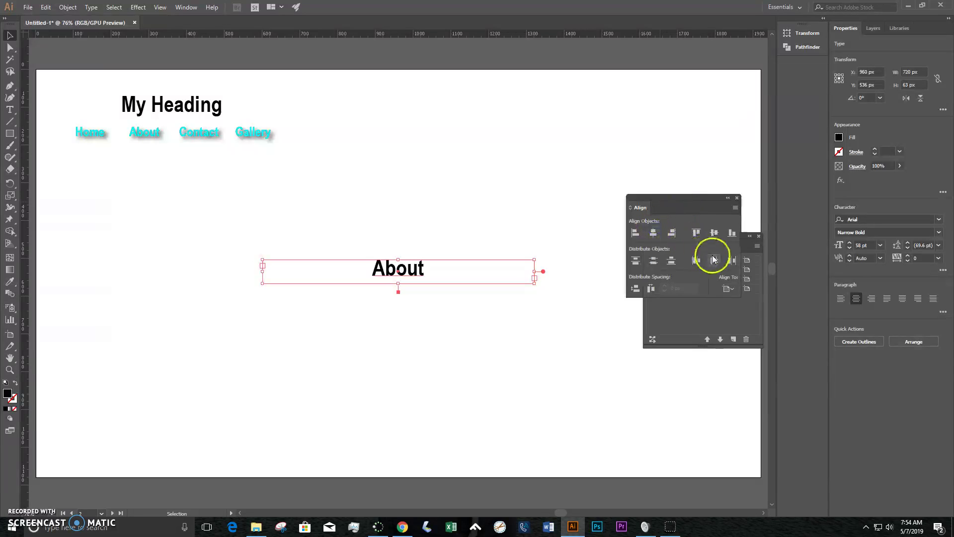
left_click(714, 232)
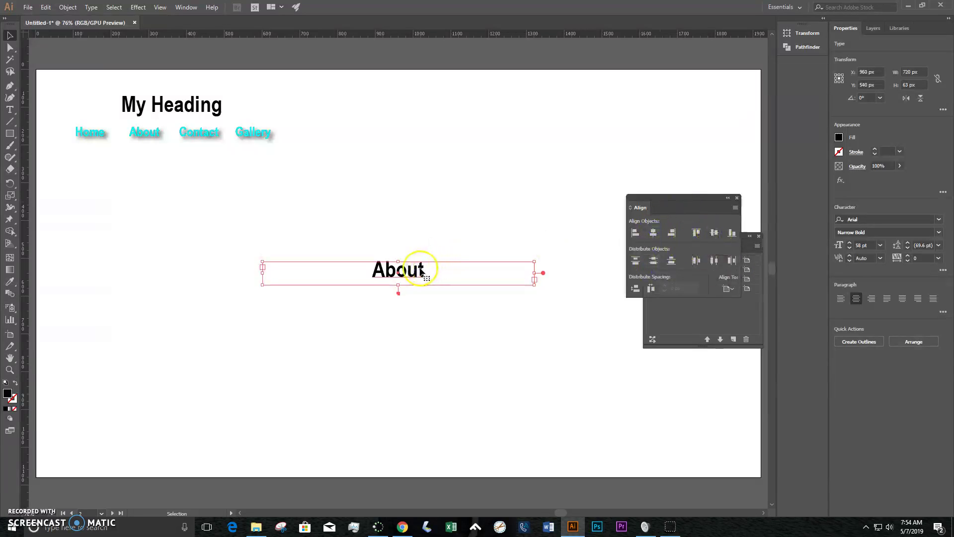
Paste the HOME text box onto Artboard 1 copy 2 and change its text to Contact.
left_click(681, 298)
double_click(657, 281)
left_click(493, 282)
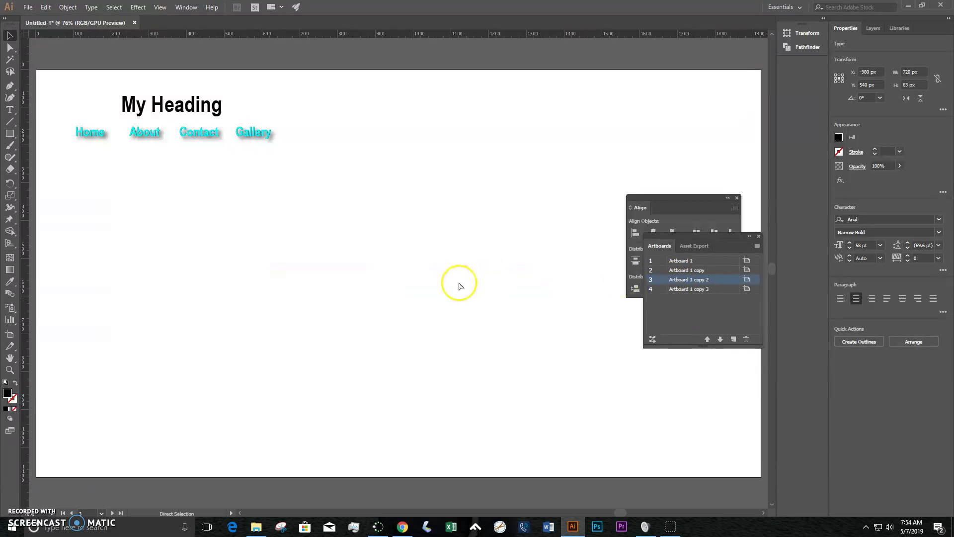
left_click(396, 270)
double_click(396, 273)
double_click(396, 273)
type("Contact")
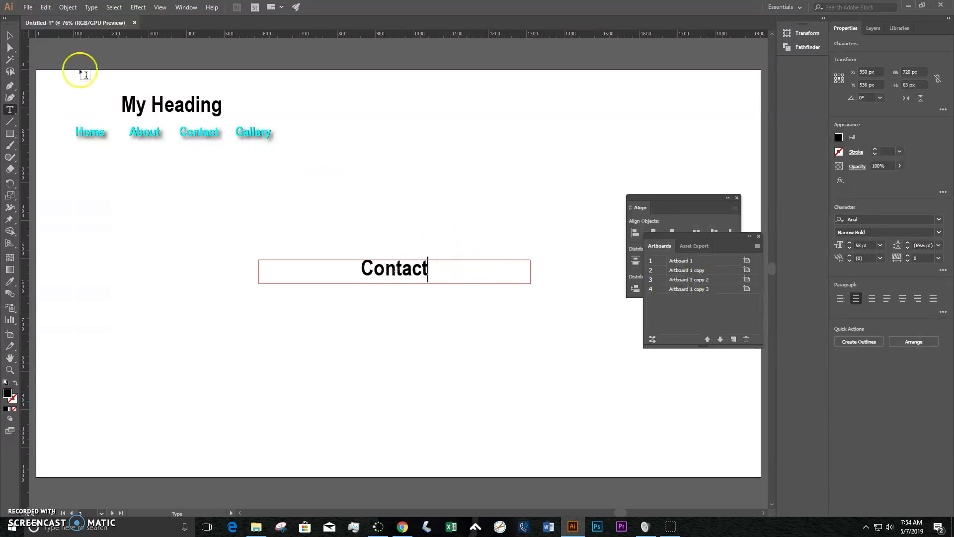
left_click(9, 35)
Centre the Contact text box horizontally and vertically on its artboard.
left_click(668, 223)
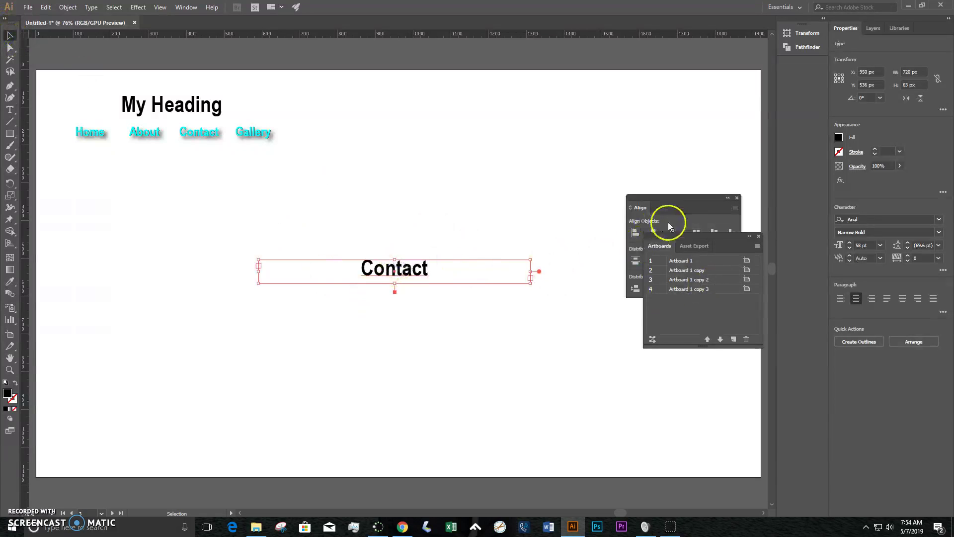
left_click(656, 233)
left_click(715, 233)
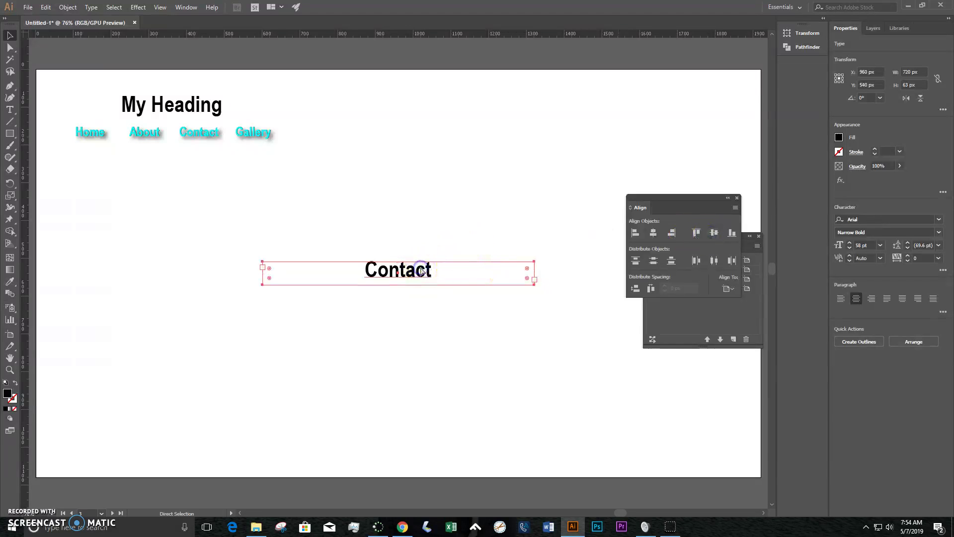
Paste the HOME text box onto Artboard 1 copy 3 and change its text to Gallery.
left_click(678, 319)
double_click(661, 290)
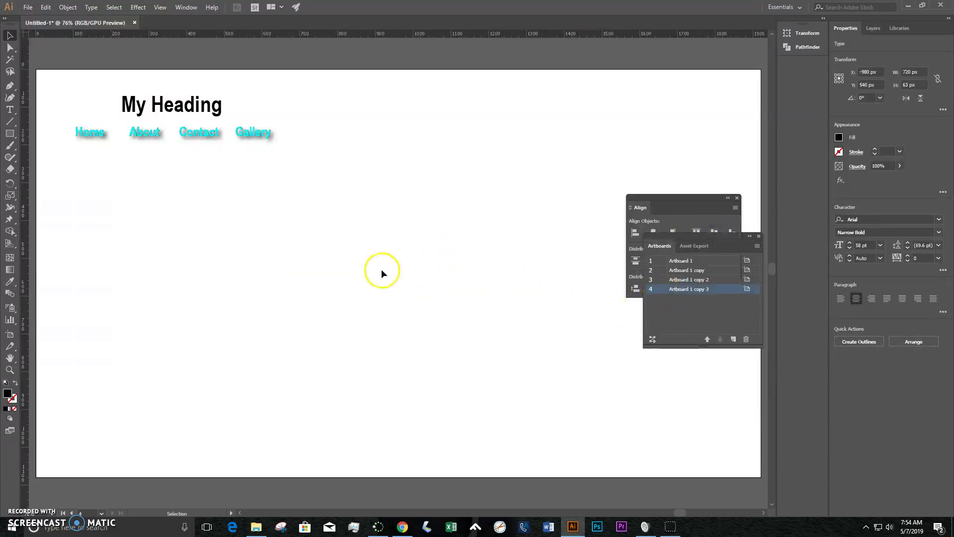
key("ctrl+v")
double_click(396, 273)
key("ctrl+a")
type("Gallery")
left_click(9, 36)
Centre the Gallery text box horizontally and vertically on its artboard, and leave nothing selected.
left_click(641, 207)
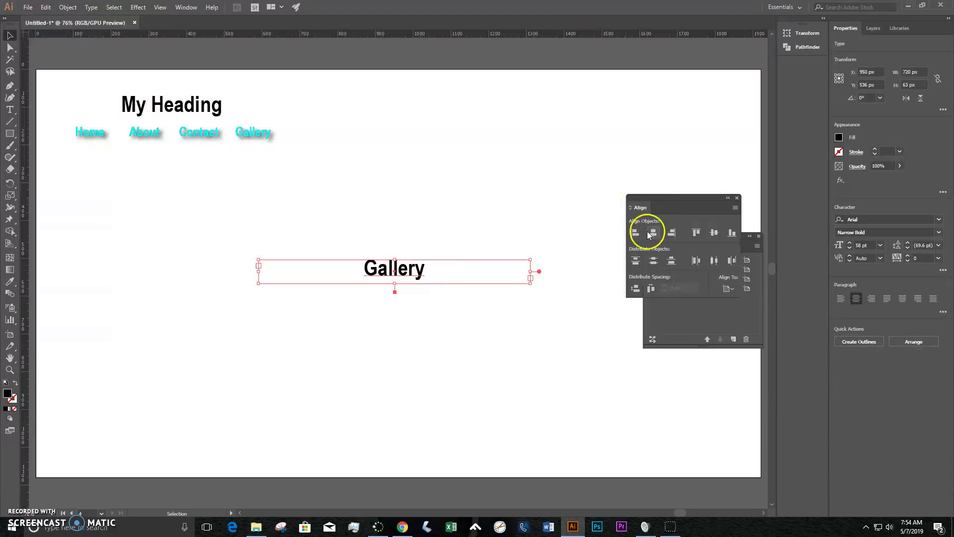
left_click(654, 232)
left_click(713, 233)
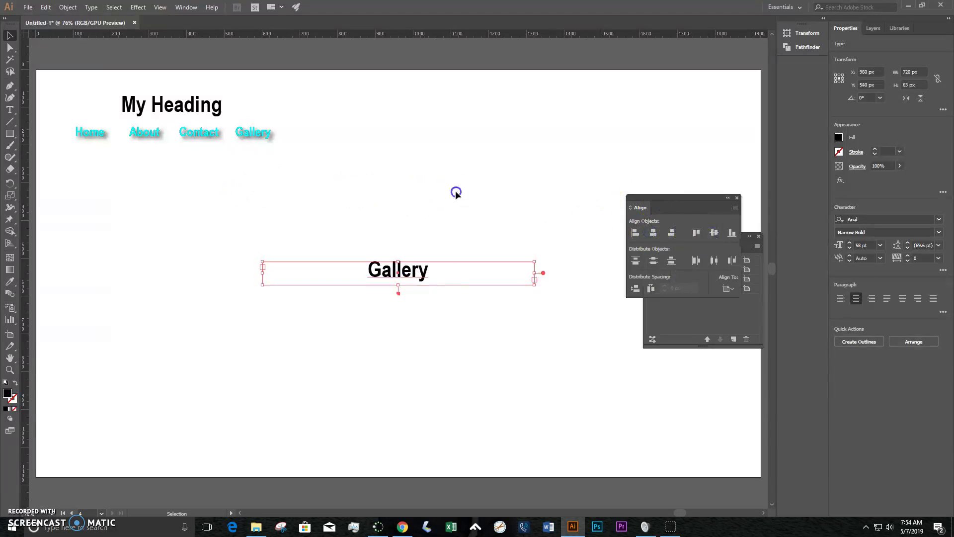
left_click(691, 444)
Go through all four artboards in turn to check each page's text.
left_click(714, 329)
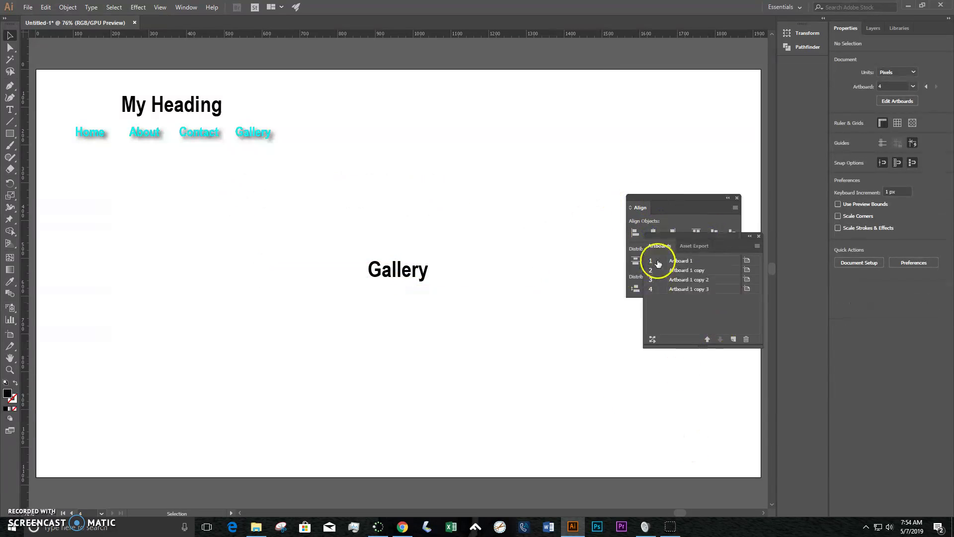
left_click(656, 261)
left_click(658, 270)
left_click(664, 279)
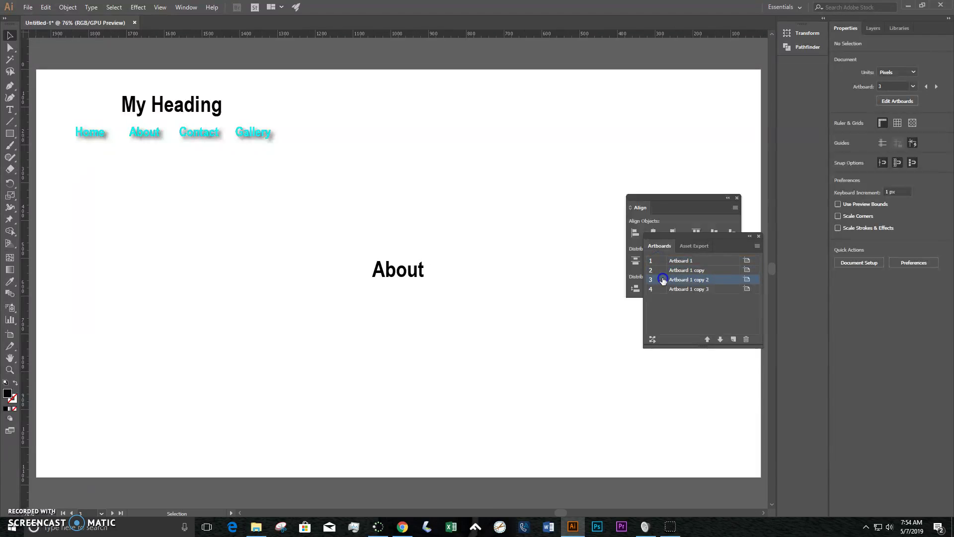
left_click(663, 288)
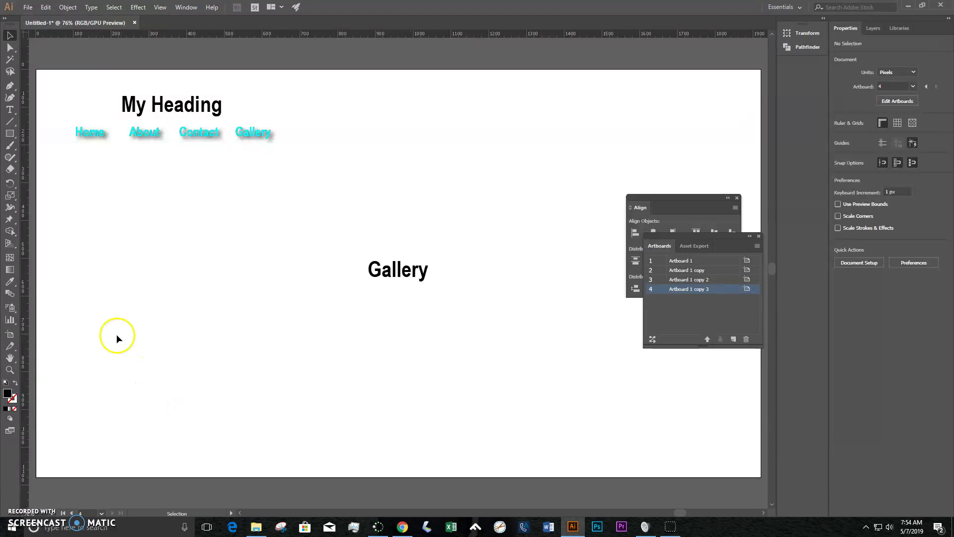
Show the document's layers, and set up an export of all artboards in Photoshop (*.PSD) format.
left_click(873, 28)
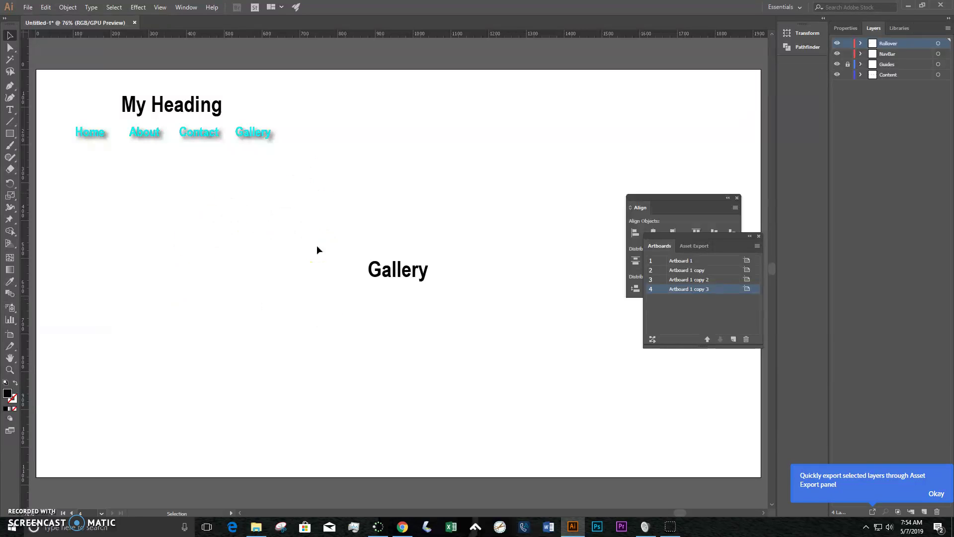
left_click(4, 91)
left_click(28, 7)
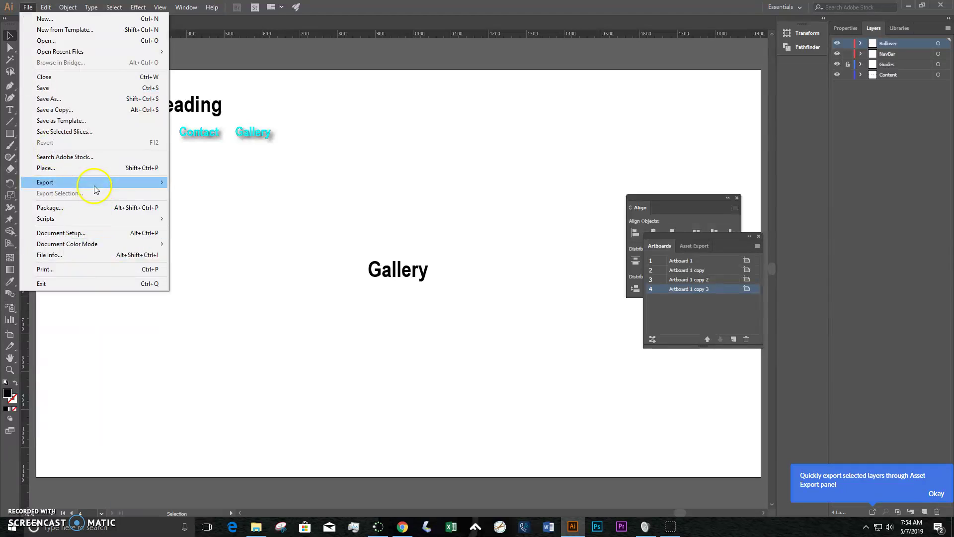
mouse_move(96, 188)
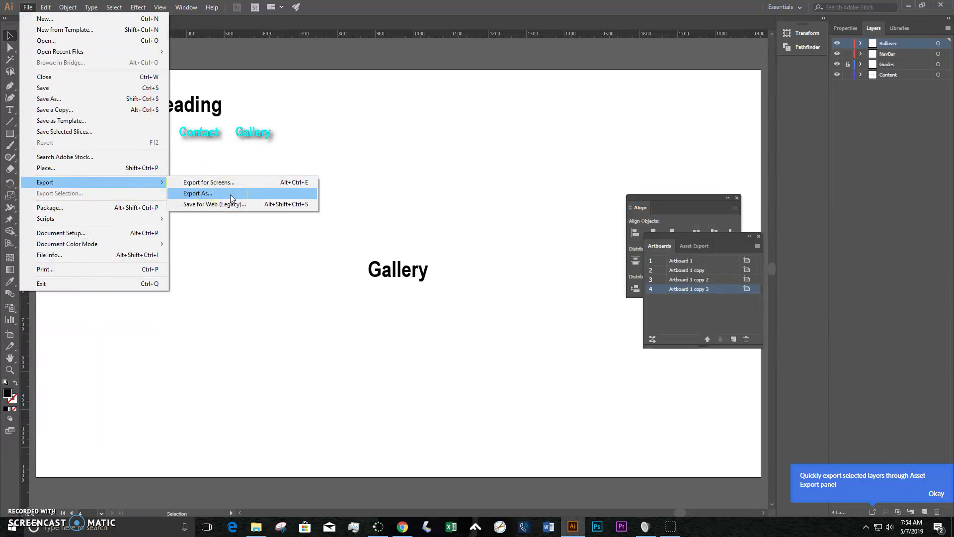
left_click(191, 195)
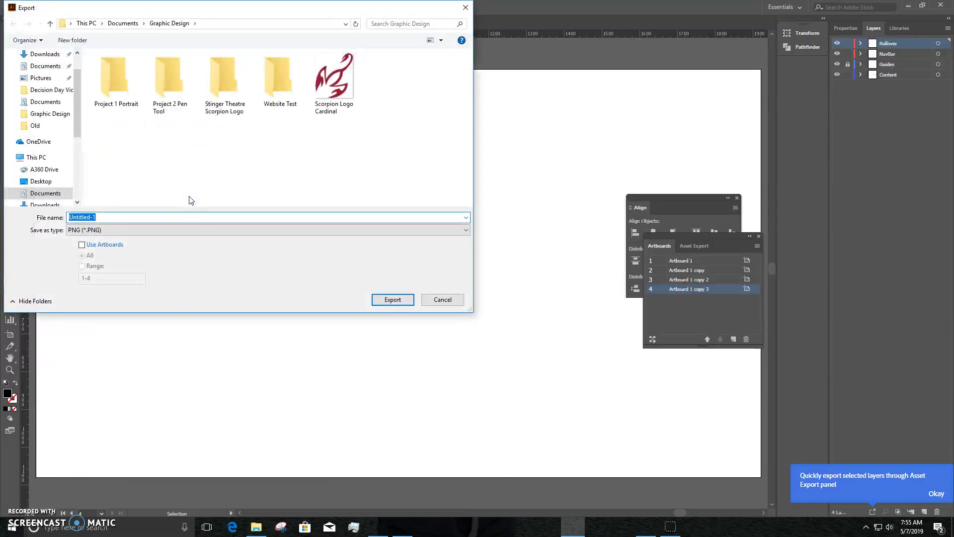
left_click(111, 230)
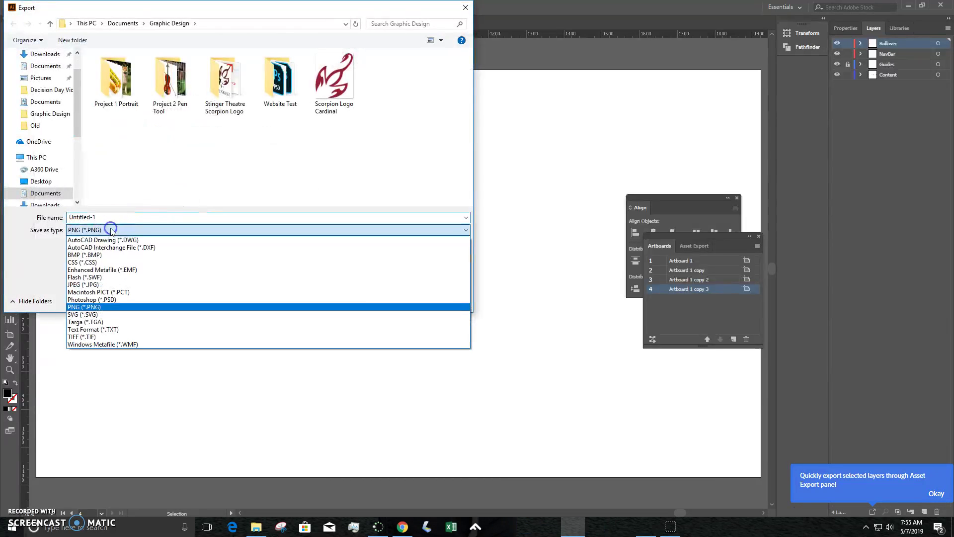
left_click(96, 300)
left_click_drag(285, 7, 323, 77)
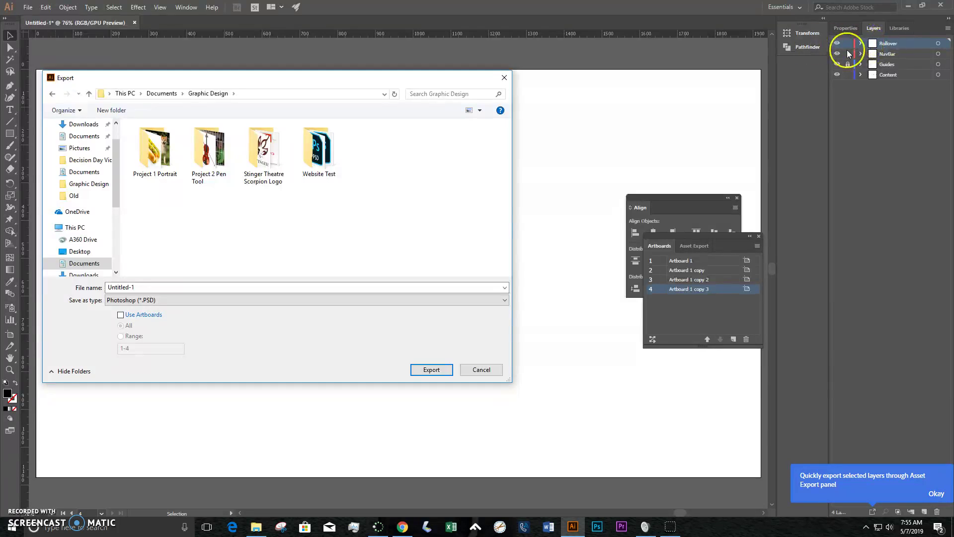
left_click(121, 315)
double_click(155, 287)
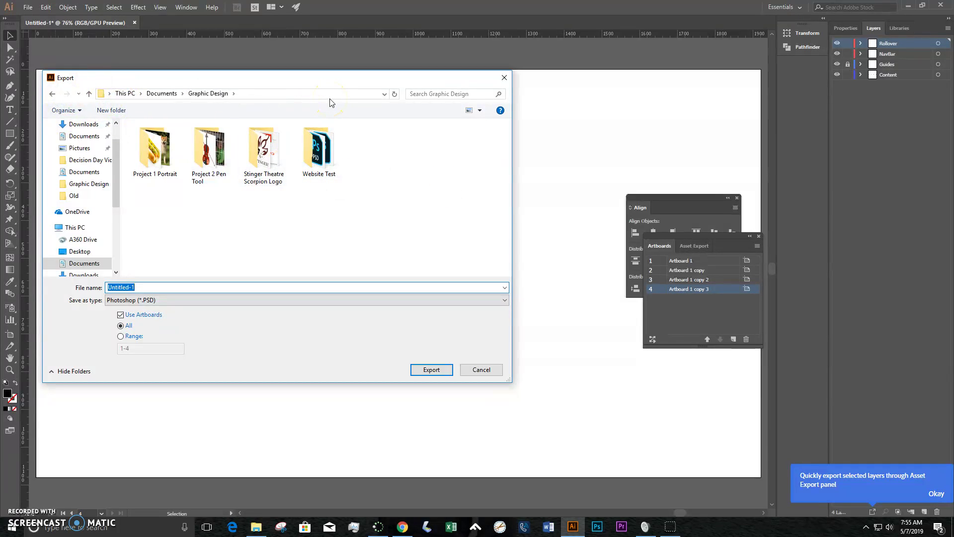
Create a folder named Website Test 5_7_19 inside Graphic Design and open it as the export location.
left_click(111, 110)
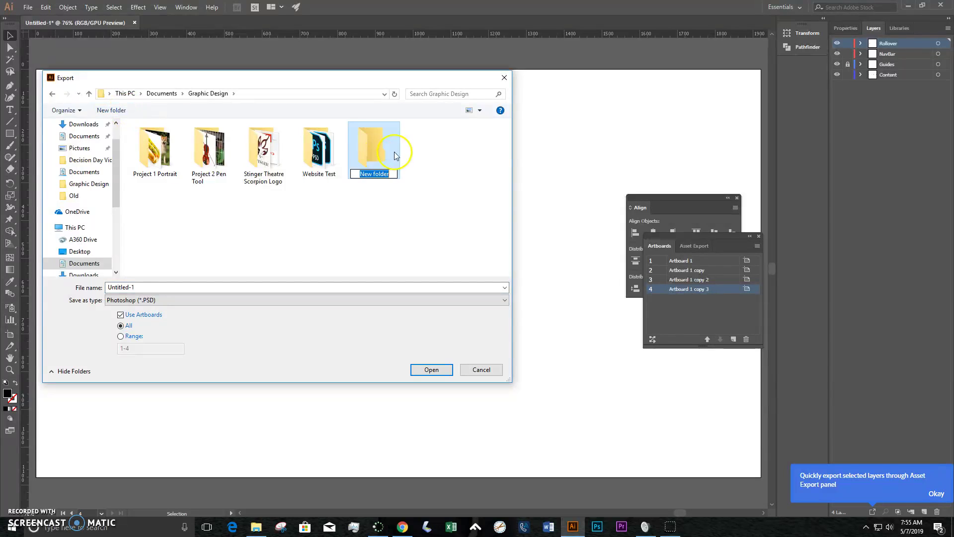
type("Website Test 5")
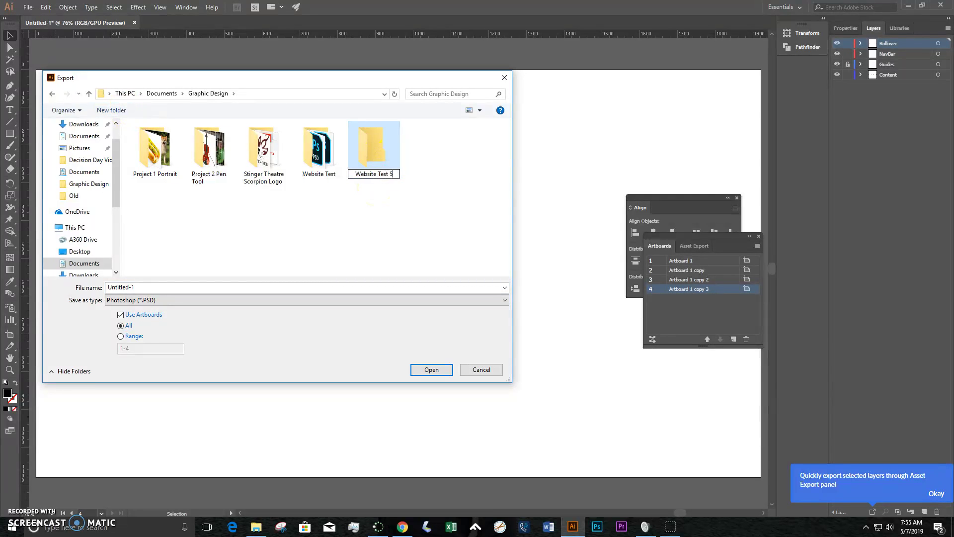
type("_7_19")
left_click(377, 144)
double_click(371, 150)
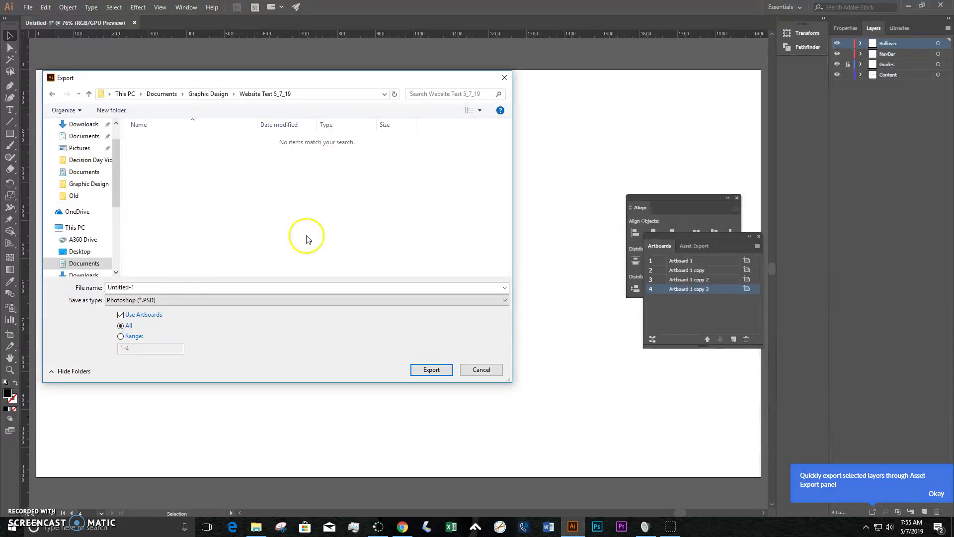
Name the export file Web Test 5_7_19 and proceed to the Photoshop export options.
double_click(178, 284)
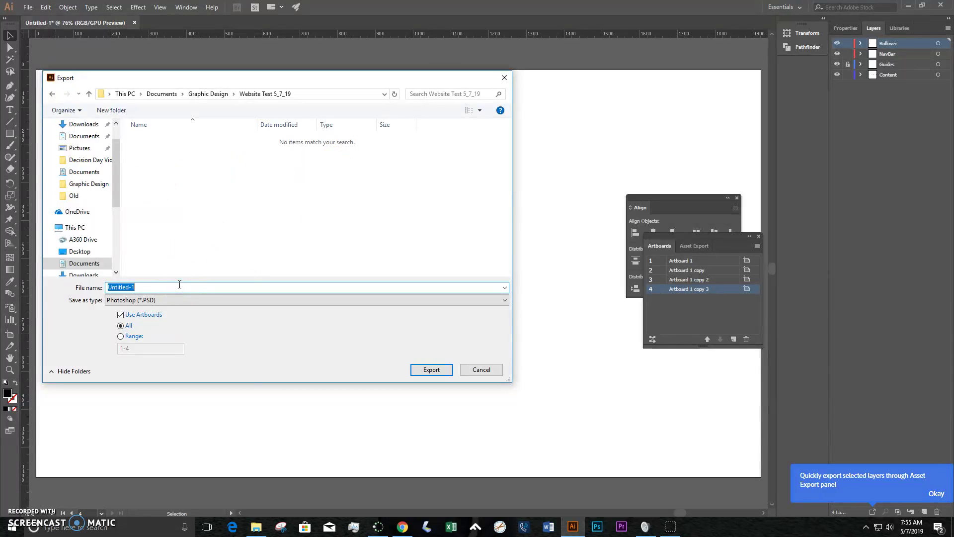
type("Web Test 5_7_19")
left_click(432, 370)
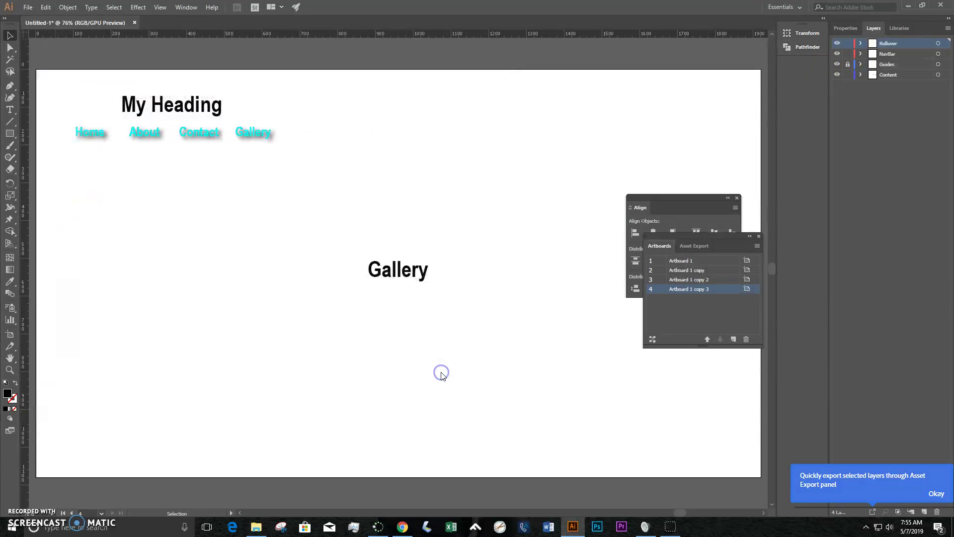
Set the Photoshop export resolution to High (300 ppi) and run the export with layers written.
left_click(461, 214)
left_click(457, 242)
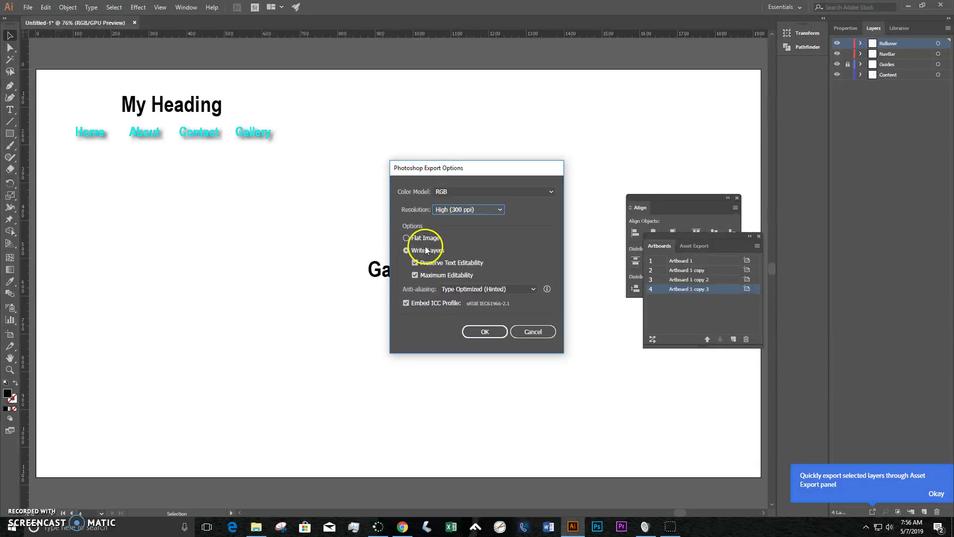
left_click(483, 333)
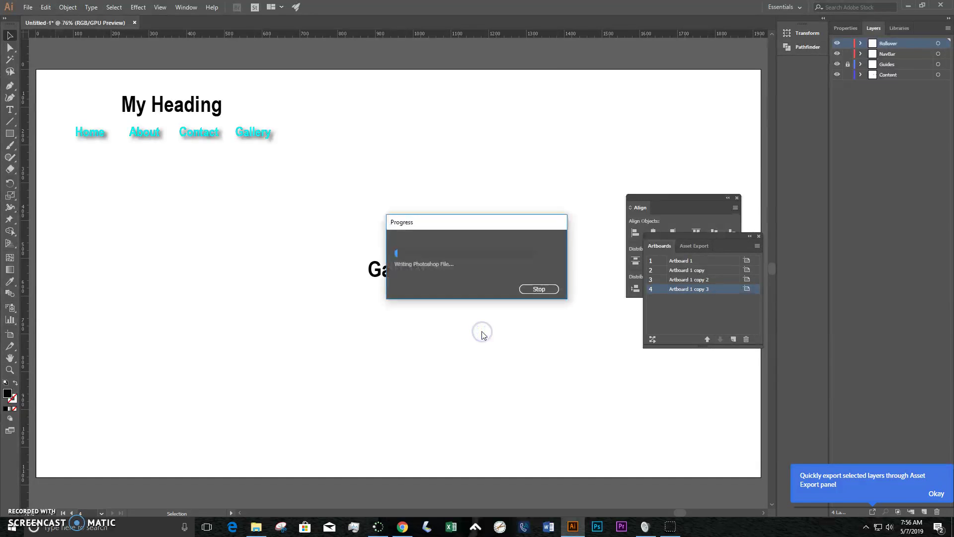
mouse_move(260, 530)
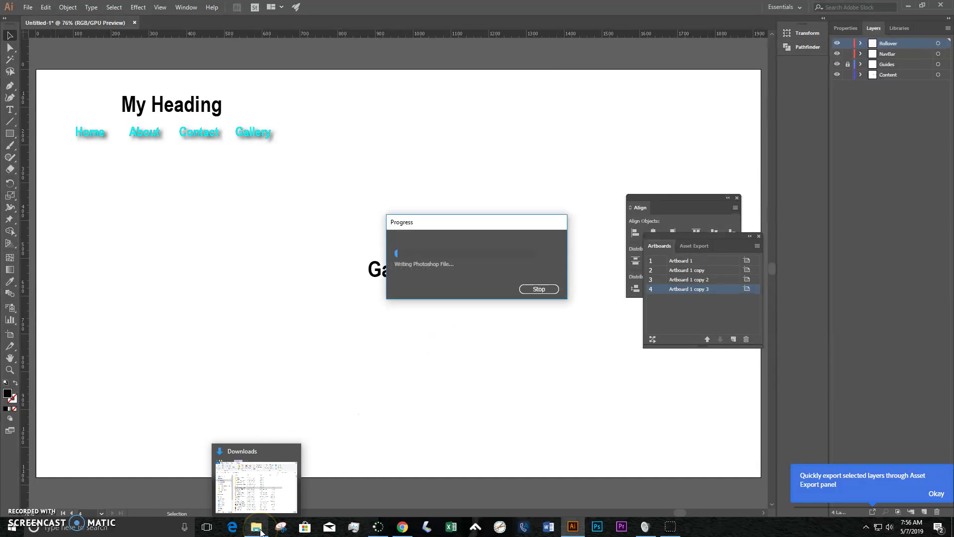